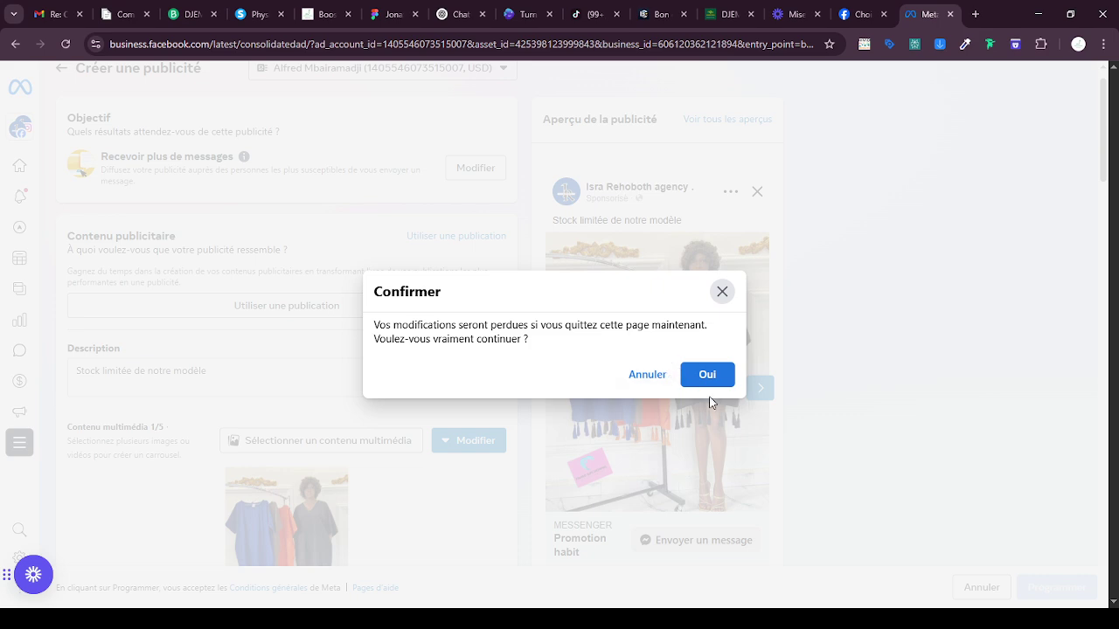
- Abandon the unsaved ad draft and start a new ad with the objective "Recevoir plus de messages"
left_click(702, 375)
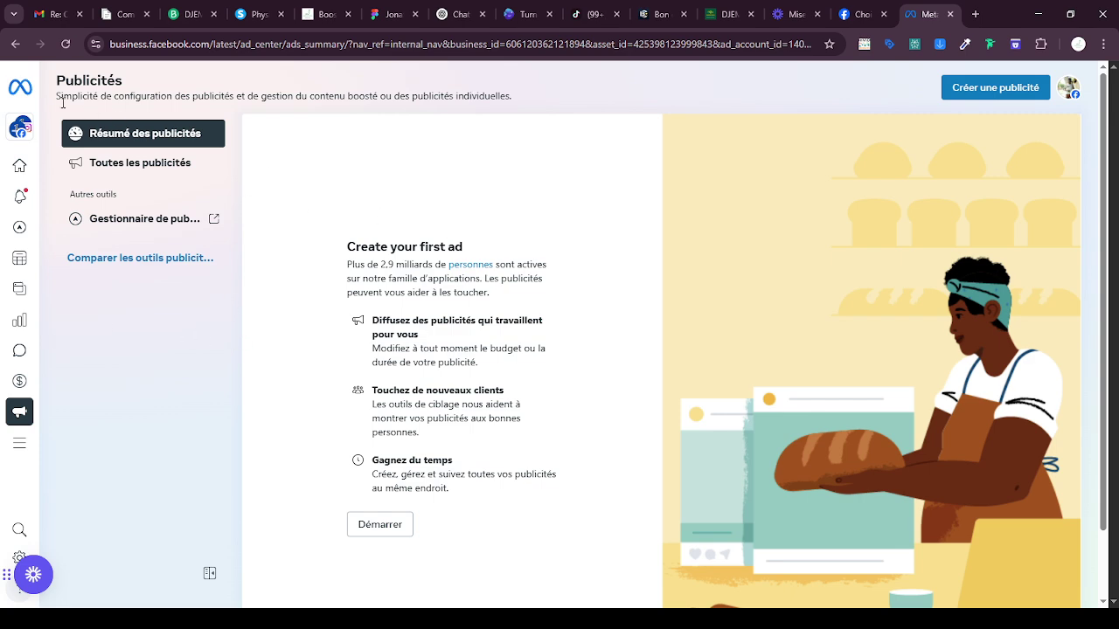
mouse_move(16, 129)
left_click(74, 128)
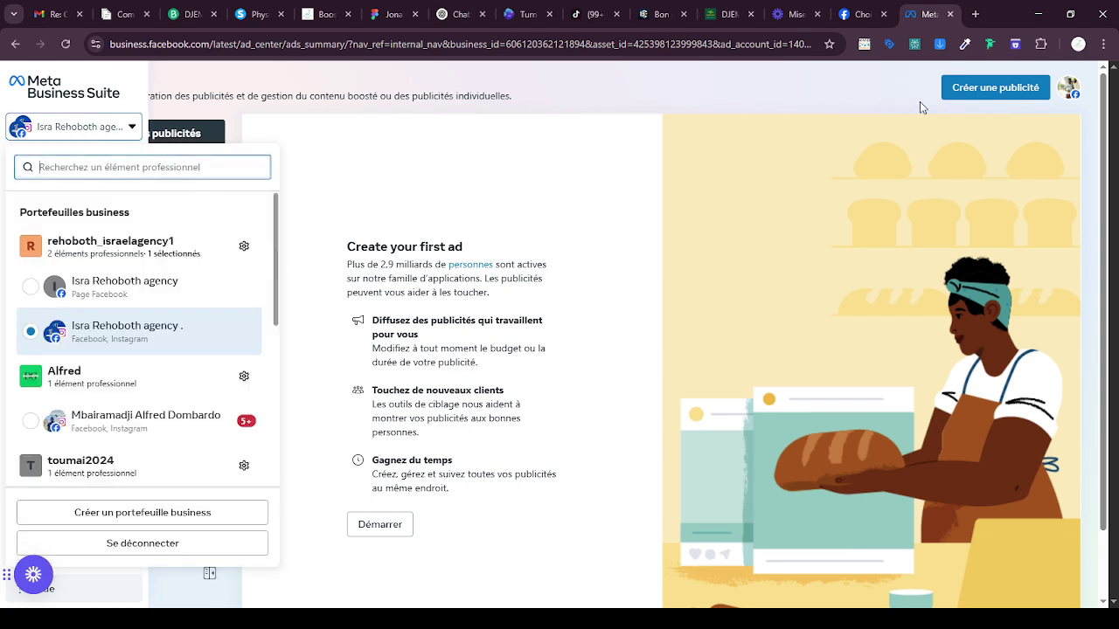
left_click(997, 90)
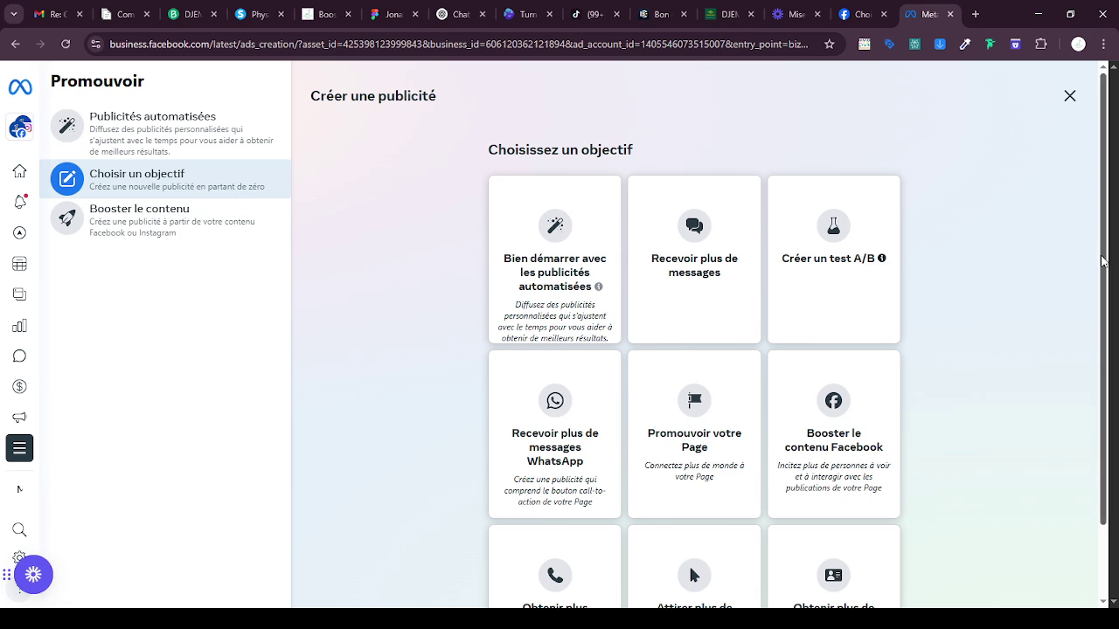
left_click_drag(1105, 262, 1101, 324)
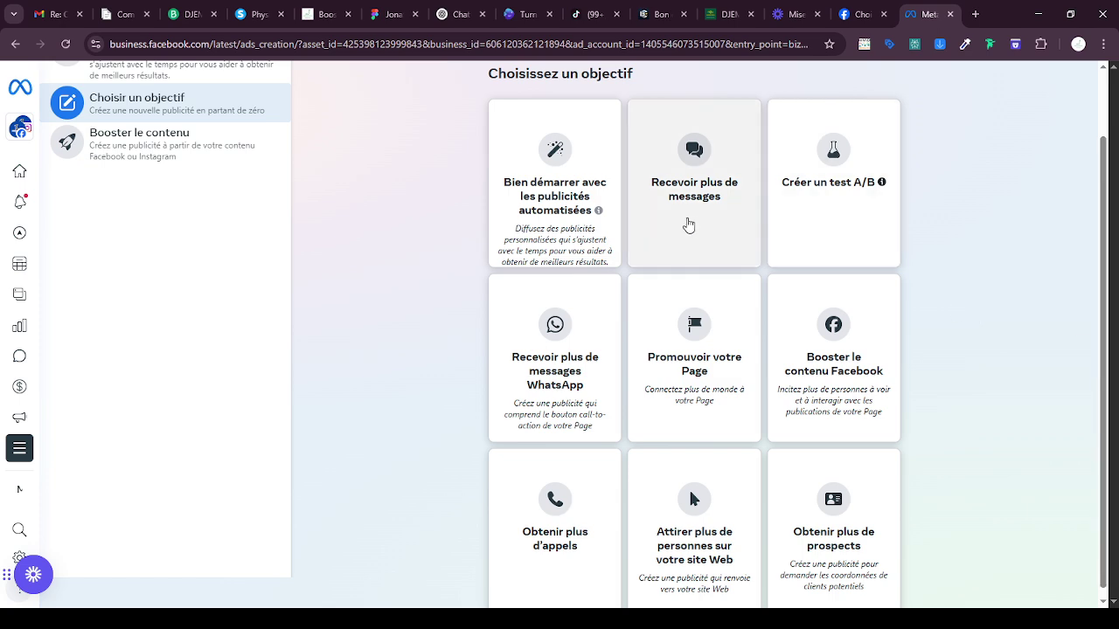
left_click(688, 225)
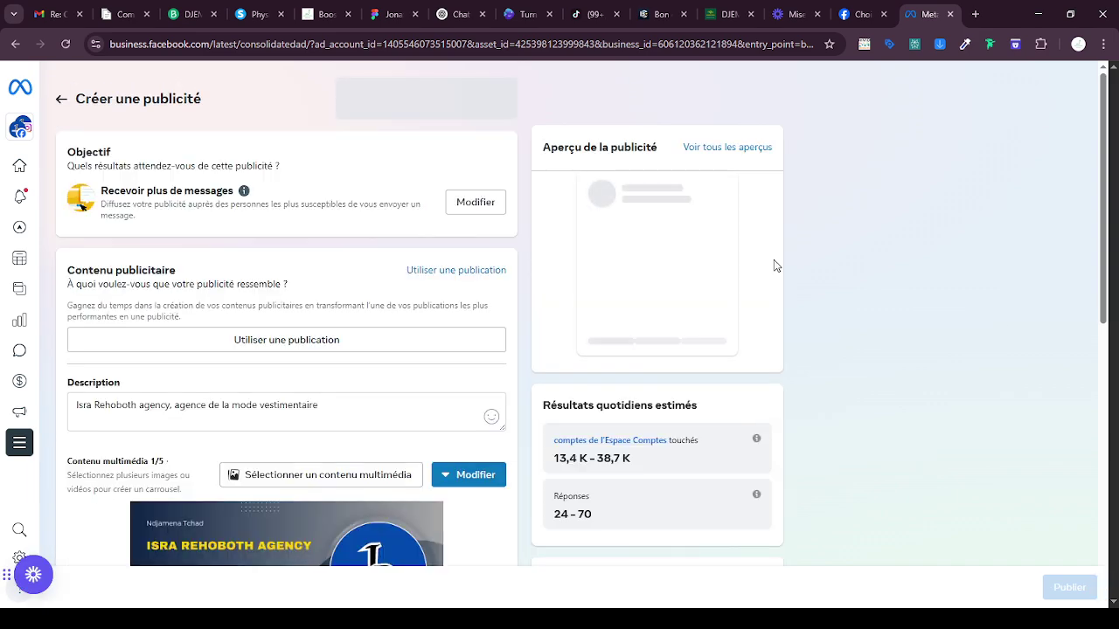
- Use the Facebook post "Lance ta commande" published on 11 March as the ad's content
left_click(284, 333)
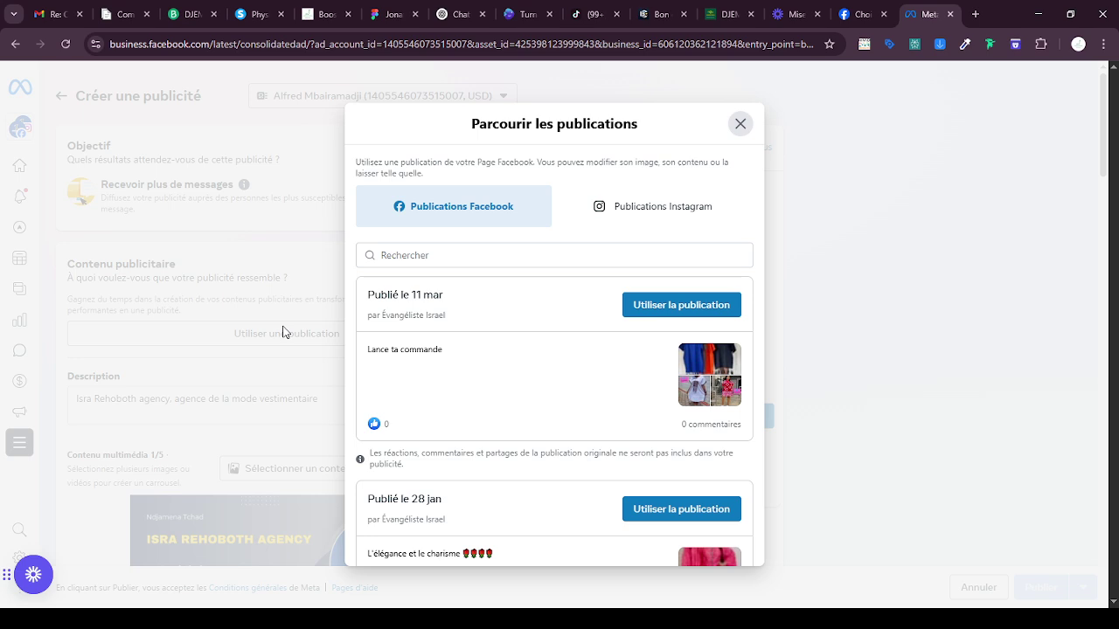
left_click_drag(743, 302, 794, 284)
left_click(647, 305)
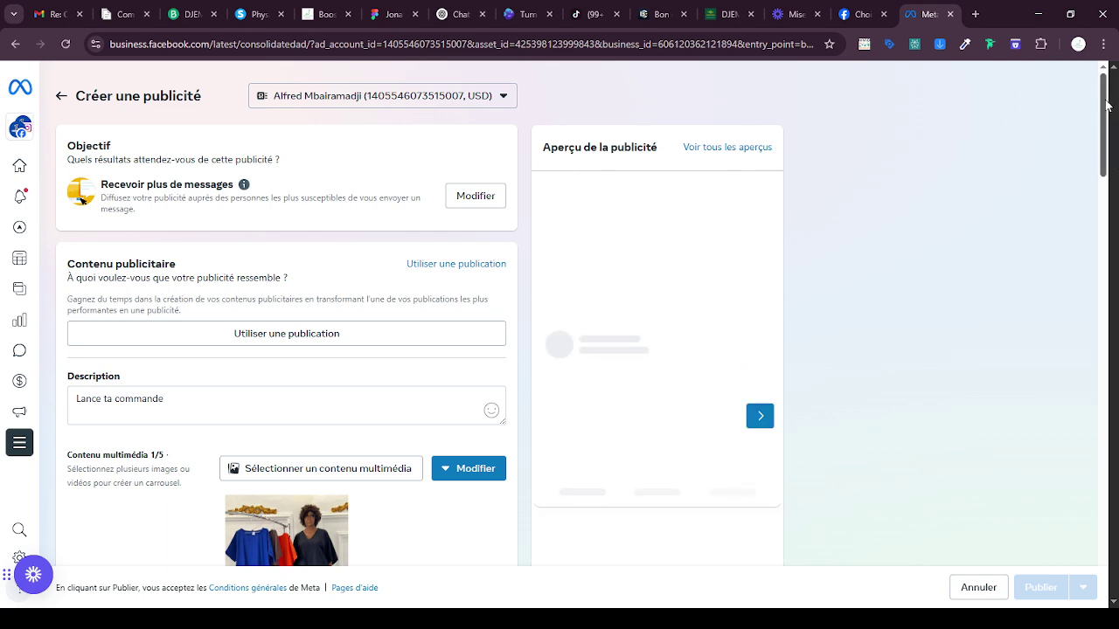
- Replace the ad description with "Lance ta commande maintenant stock limité!!"
left_click_drag(1108, 105, 1102, 133)
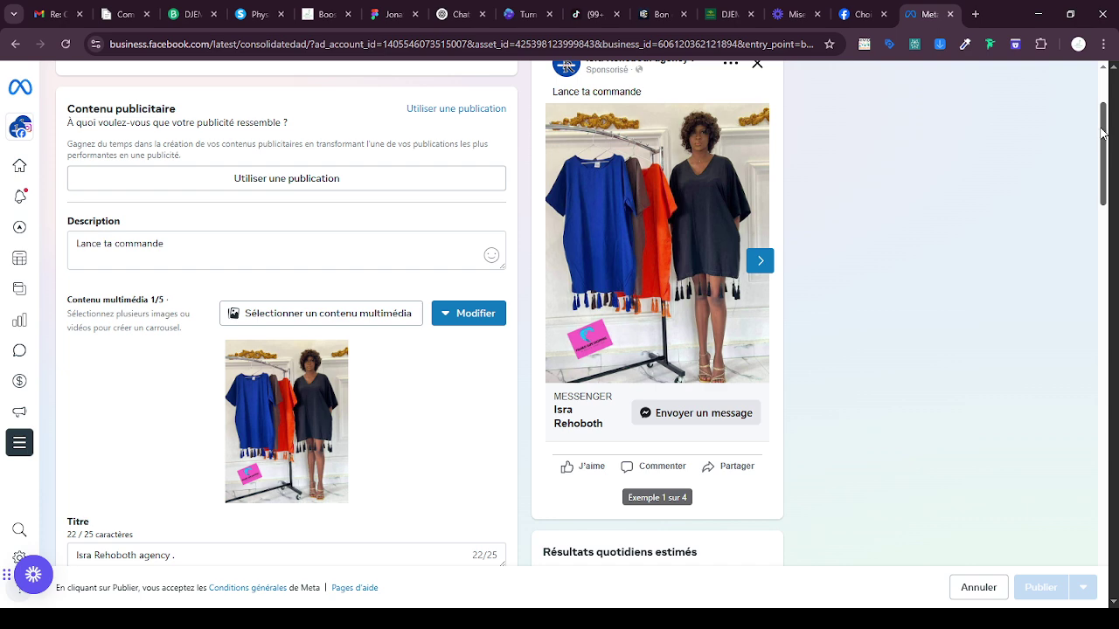
left_click_drag(1103, 131, 1104, 95)
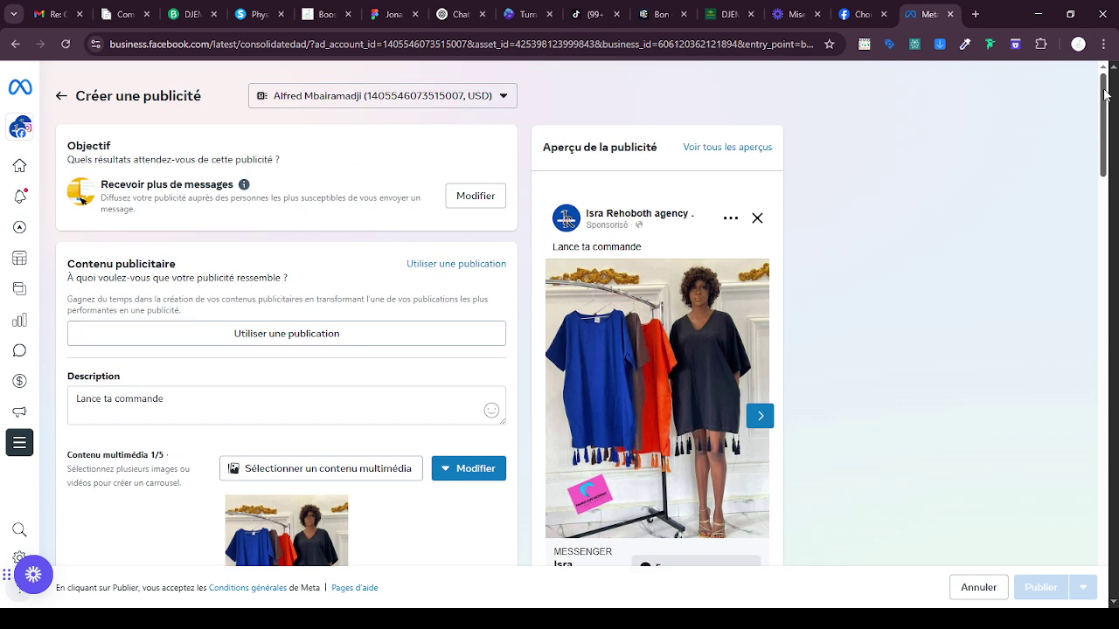
scroll(1040, 146, "down", 1)
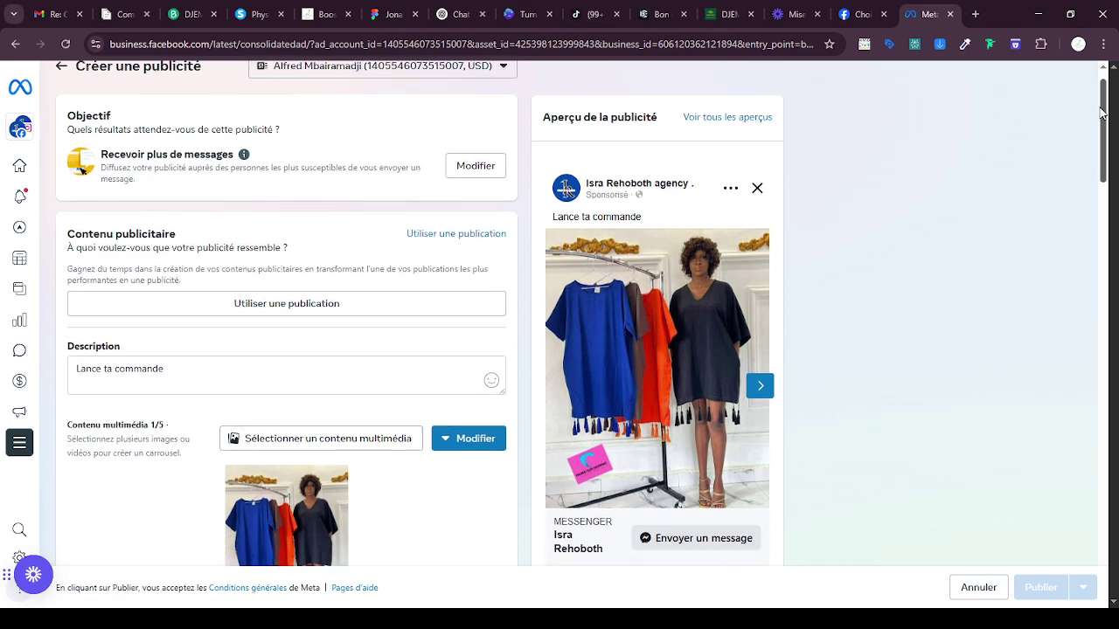
scroll(1014, 162, "down", 3)
scroll(1018, 135, "up", 2)
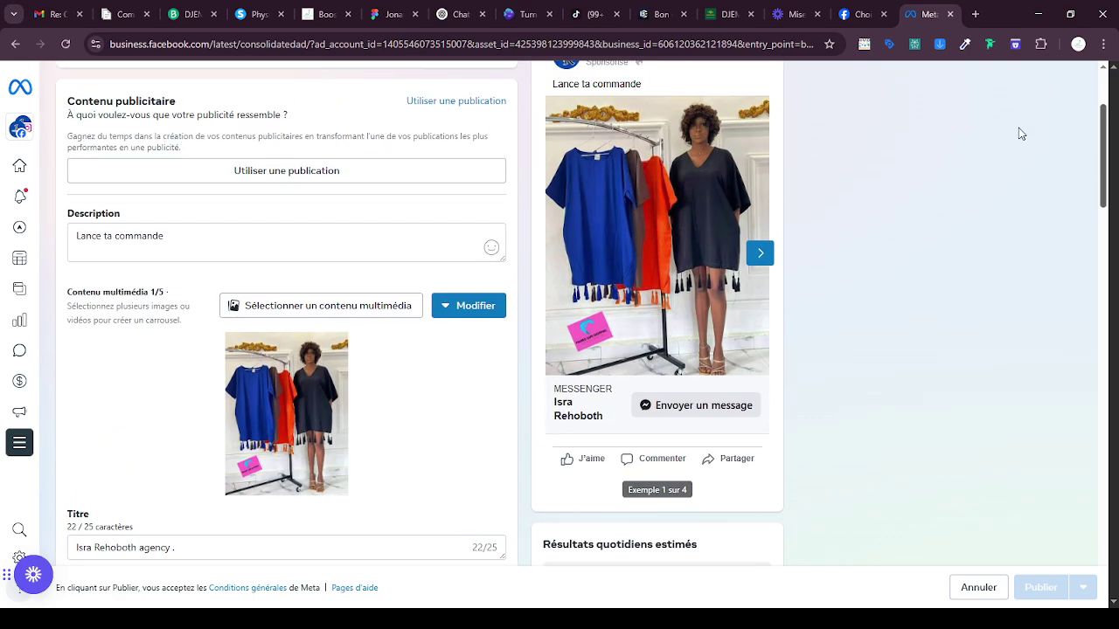
scroll(1023, 132, "down", 1)
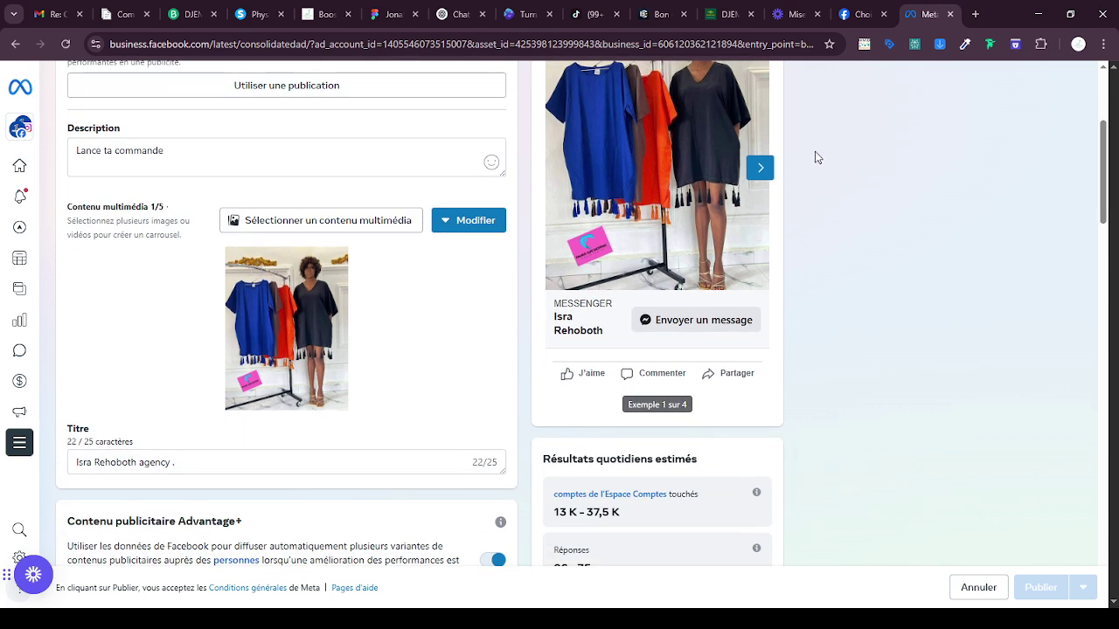
left_click(220, 159)
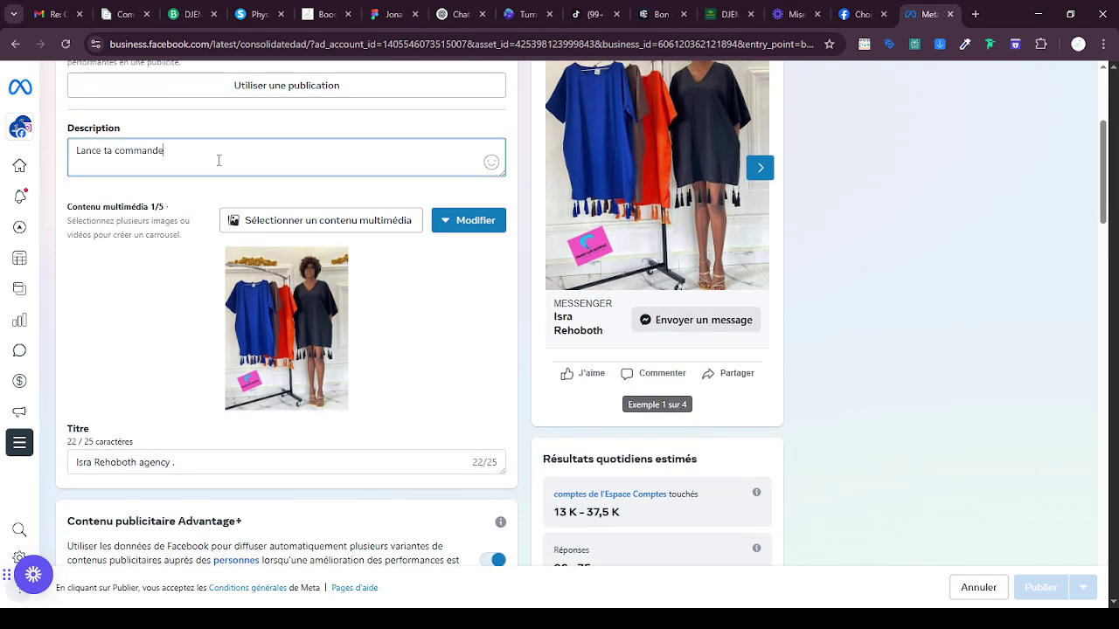
key("BackSpace")
key("BackSpace")
key("BackSpace")
key("BackSpace")
key("BackSpace")
key("BackSpace")
key("BackSpace")
key("BackSpace")
key("BackSpace")
key("BackSpace")
key("BackSpace")
key("BackSpace")
key("BackSpace")
key("BackSpace")
key("BackSpace")
key("BackSpace")
key("BackSpace")
type("Lanc")
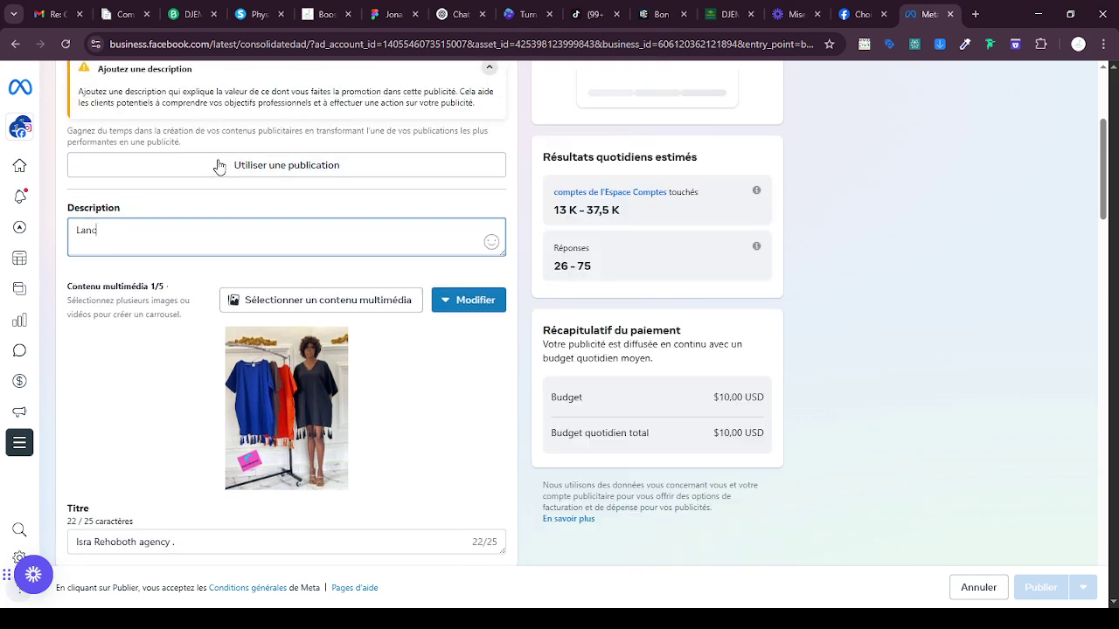
type("e ta comamm")
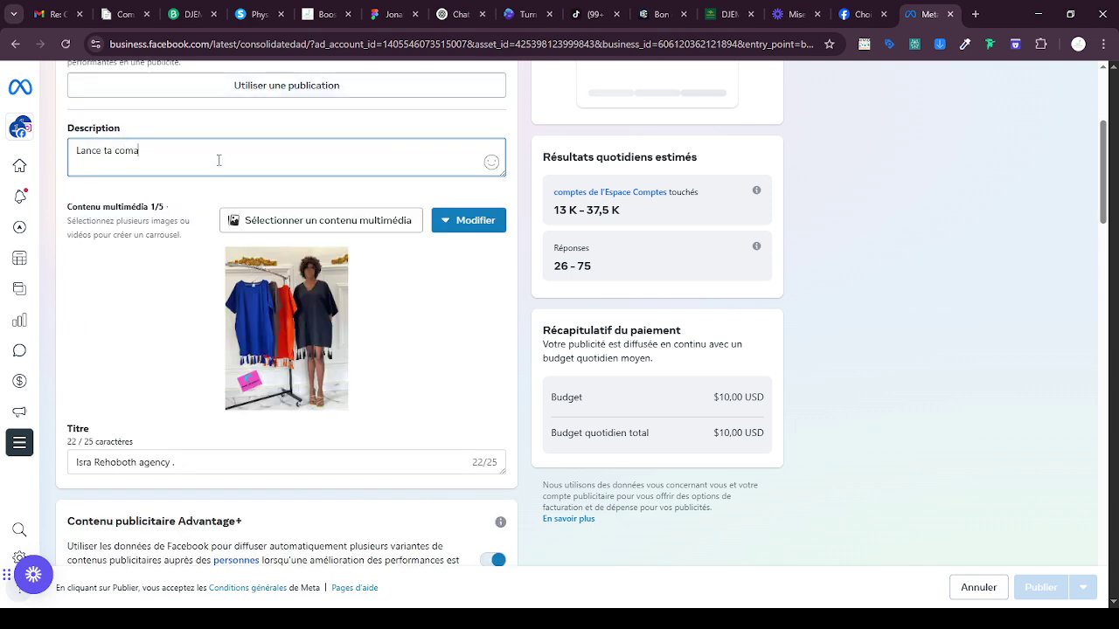
key("BackSpace")
key("BackSpace")
key("BackSpace")
type("mande maintenant stock l")
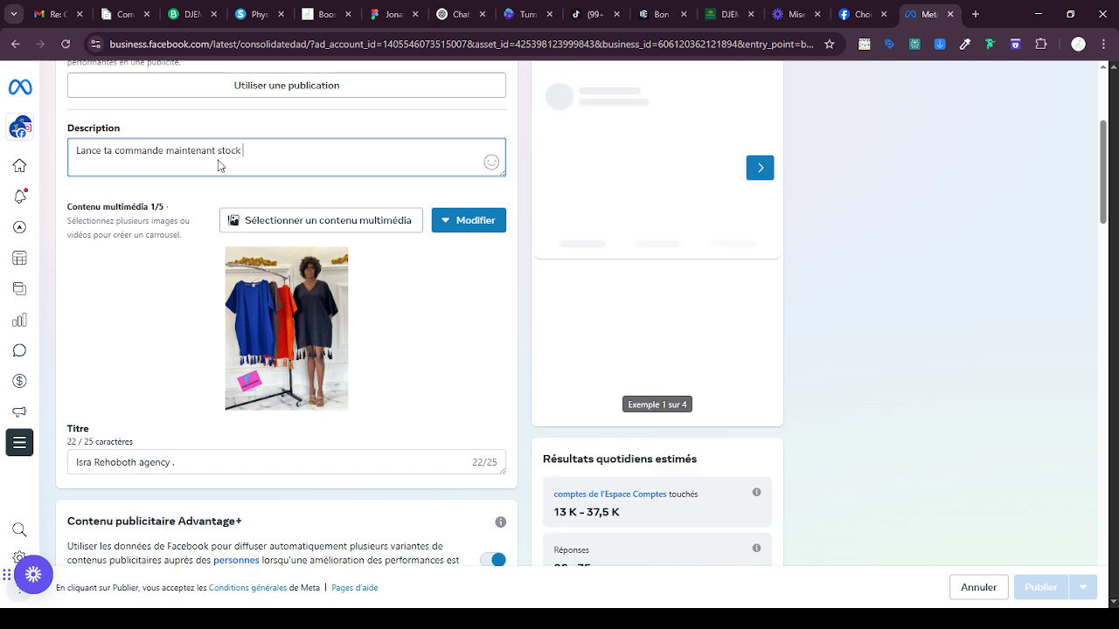
type("imité")
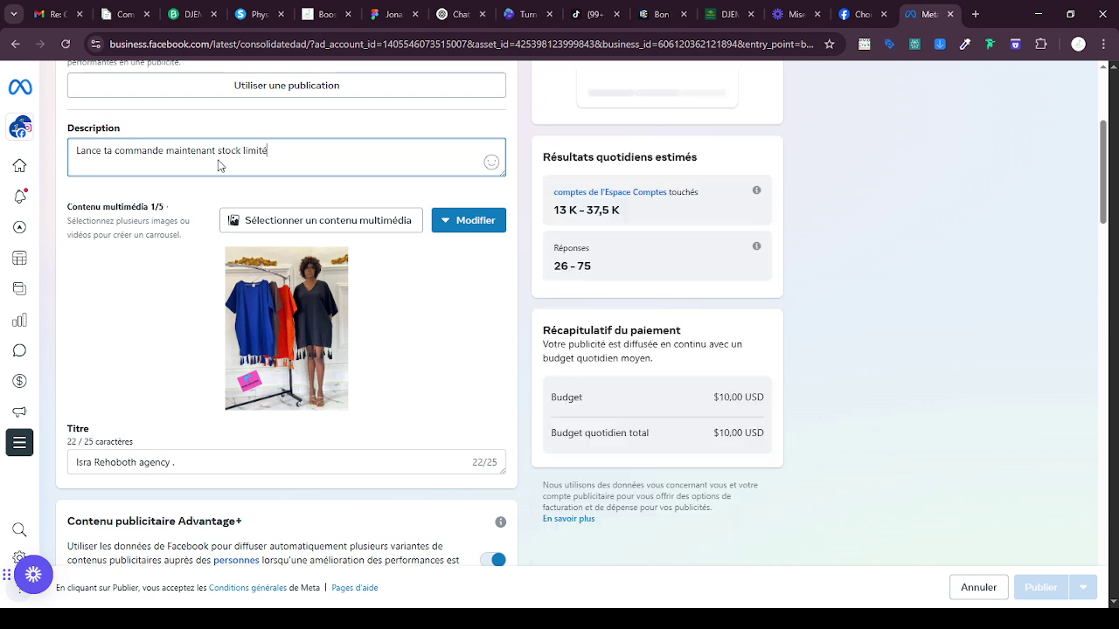
type("!!")
- Replace the ad title with "Promotion habits!!!"
left_click(206, 464)
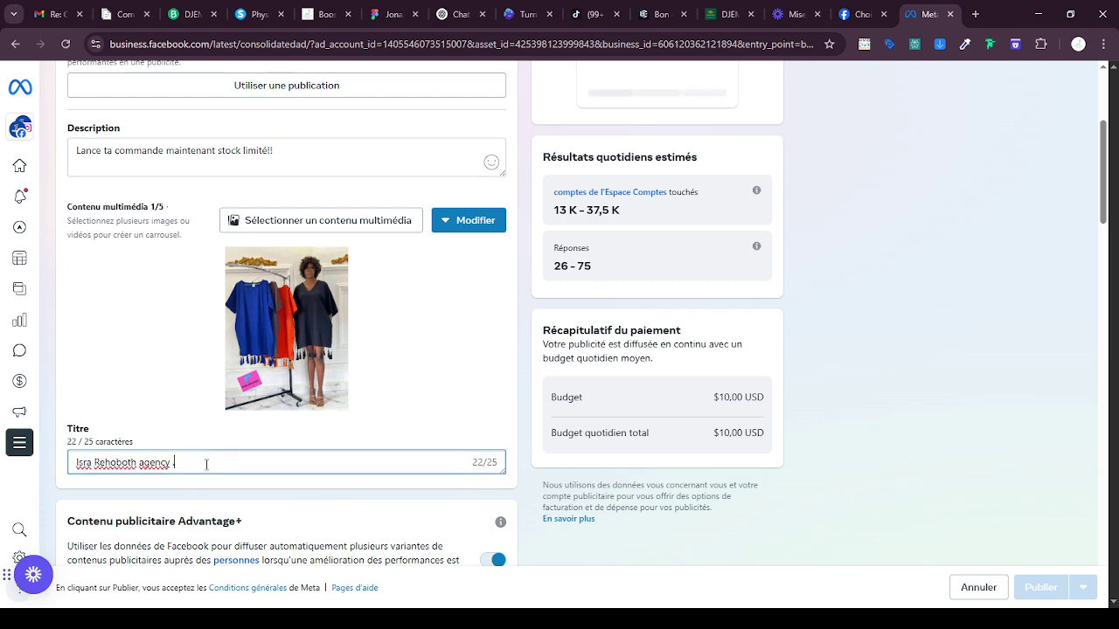
key("BackSpace")
key("BackSpace")
key("BackSpace")
key("BackSpace")
key("BackSpace")
key("BackSpace")
key("BackSpace")
key("BackSpace")
key("BackSpace")
key("BackSpace")
key("BackSpace")
key("BackSpace")
key("BackSpace")
key("BackSpace")
key("BackSpace")
key("BackSpace")
key("BackSpace")
key("BackSpace")
key("BackSpace")
key("BackSpace")
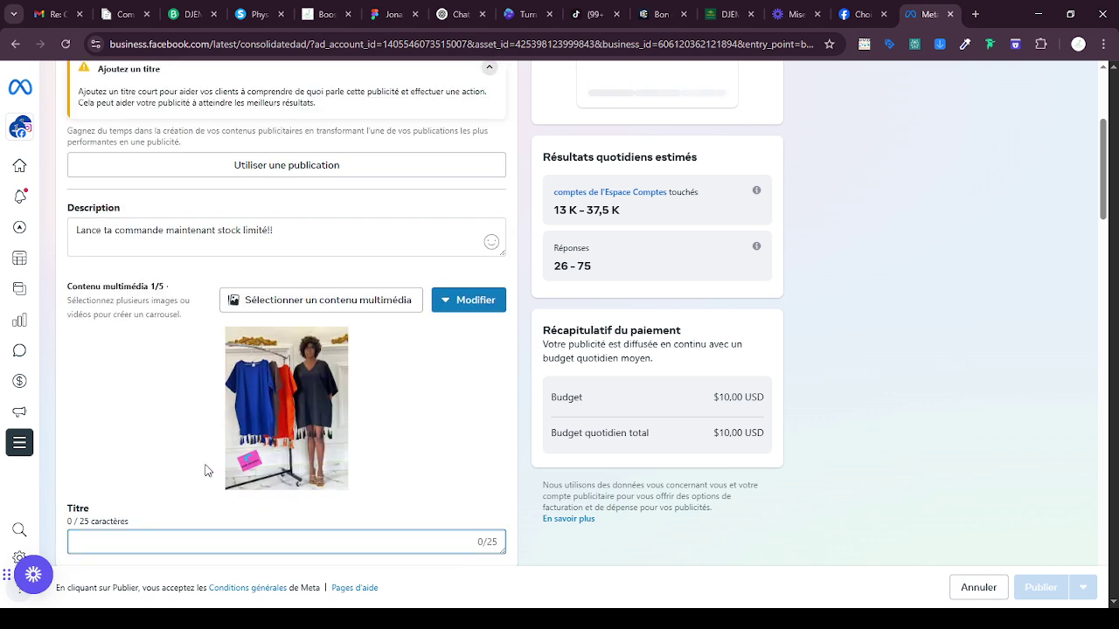
type("H")
key("BackSpace")
type("Promot")
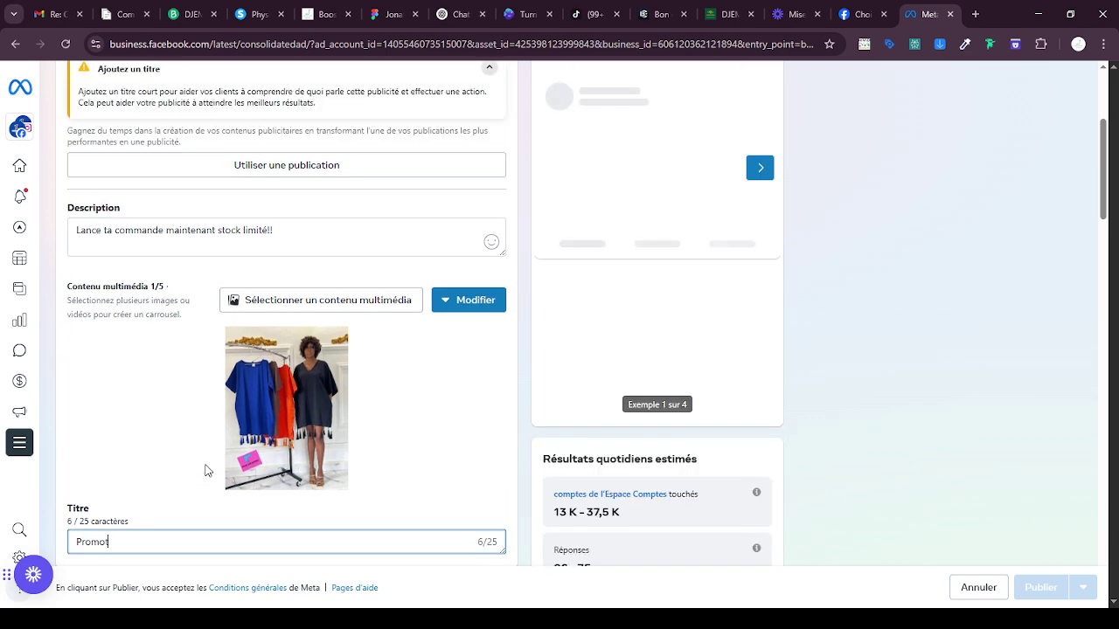
type("ion ")
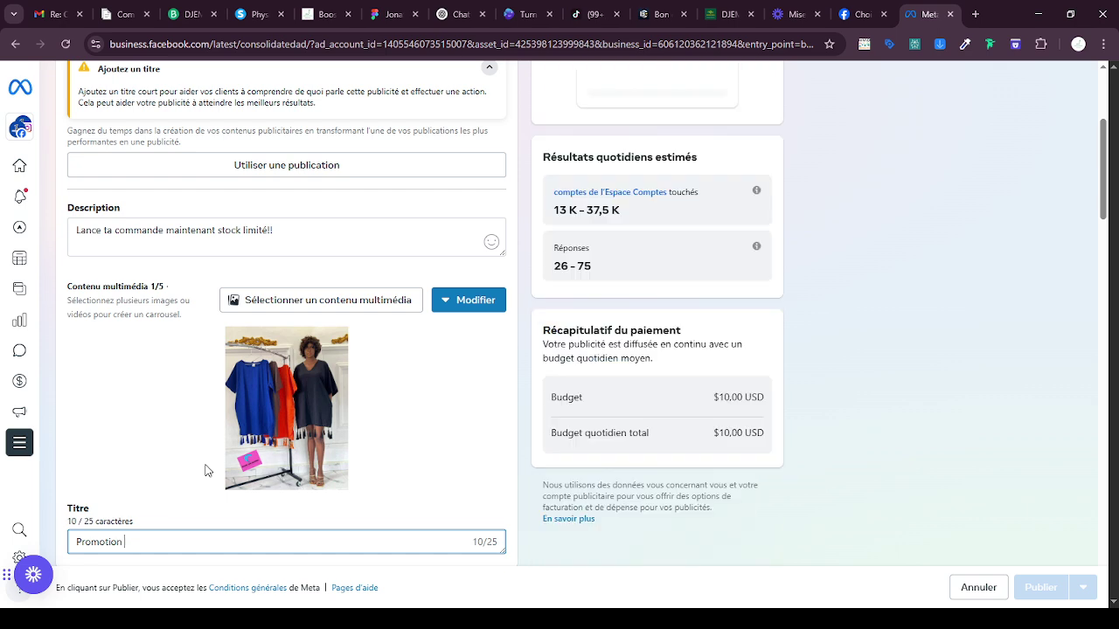
type("en")
key("BackSpace")
key("BackSpace")
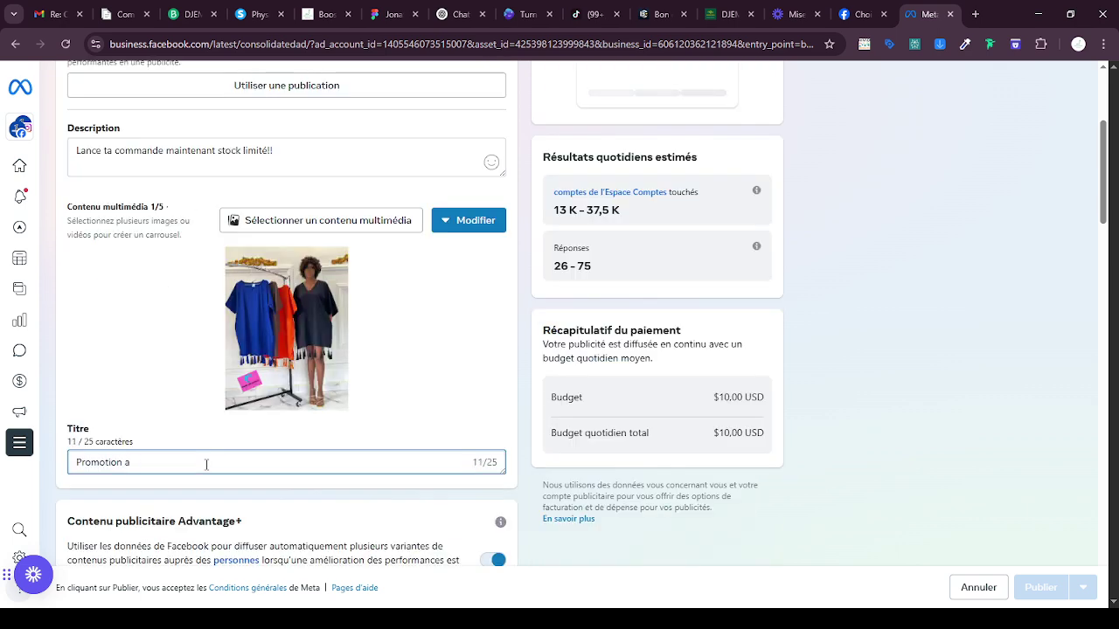
type("habits!!!")
left_click(898, 379)
- Keep the default welcome message template selected, open it for editing and save it
scroll(901, 381, "down", 1)
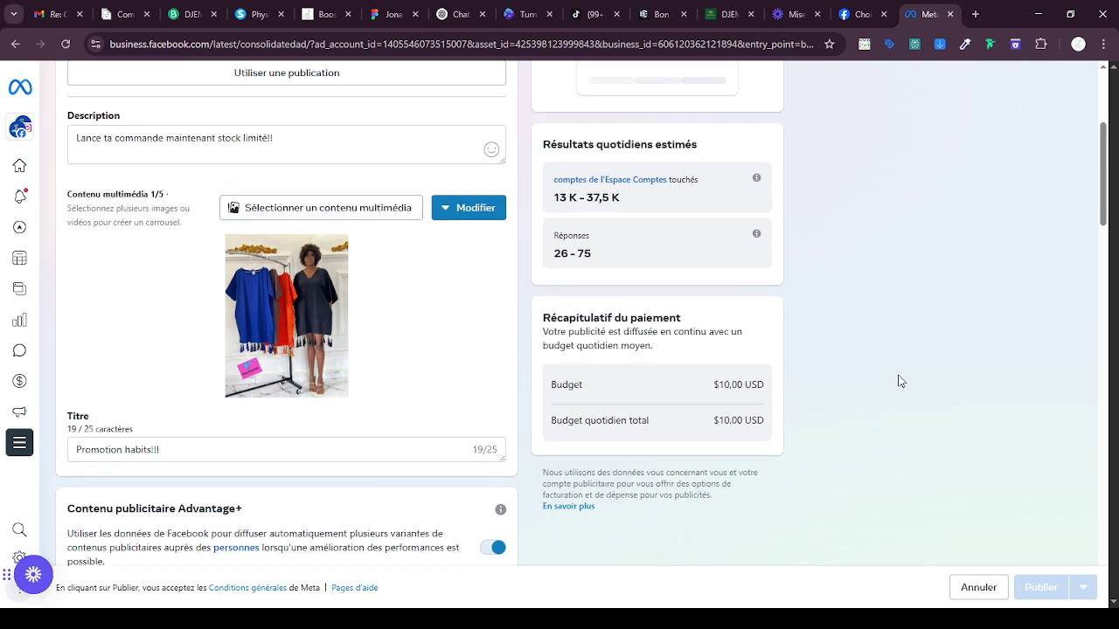
scroll(901, 381, "down", 5)
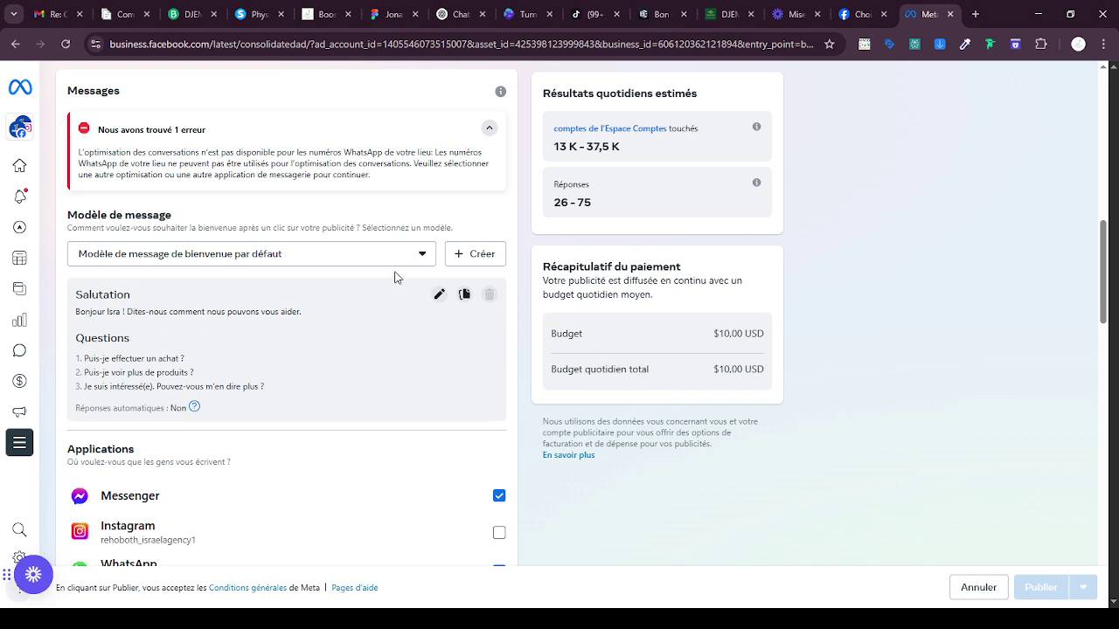
left_click(308, 257)
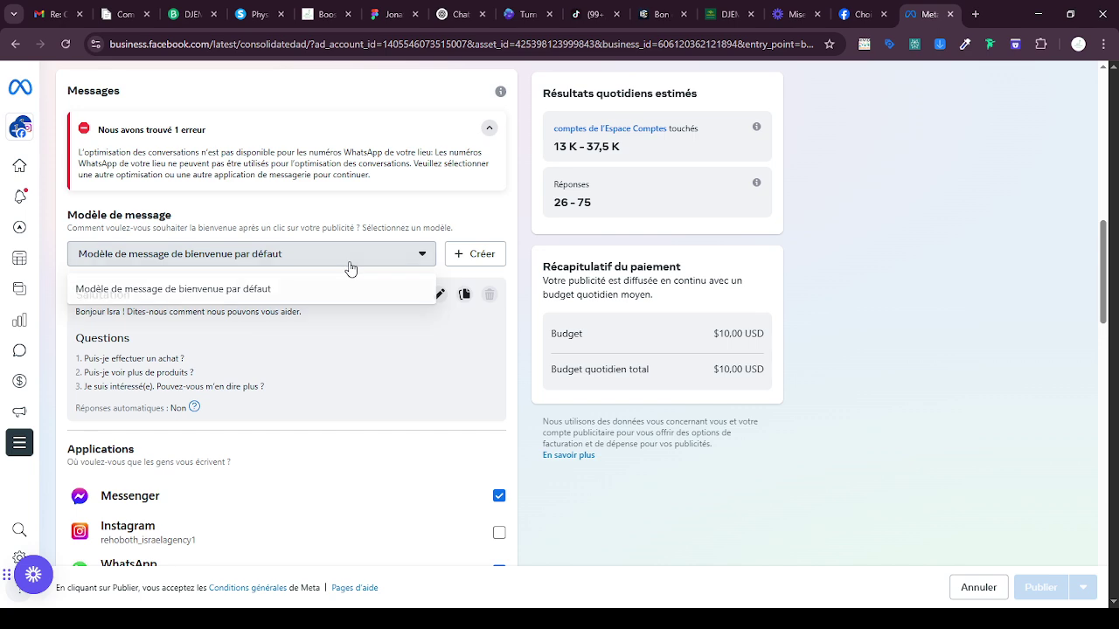
left_click(348, 266)
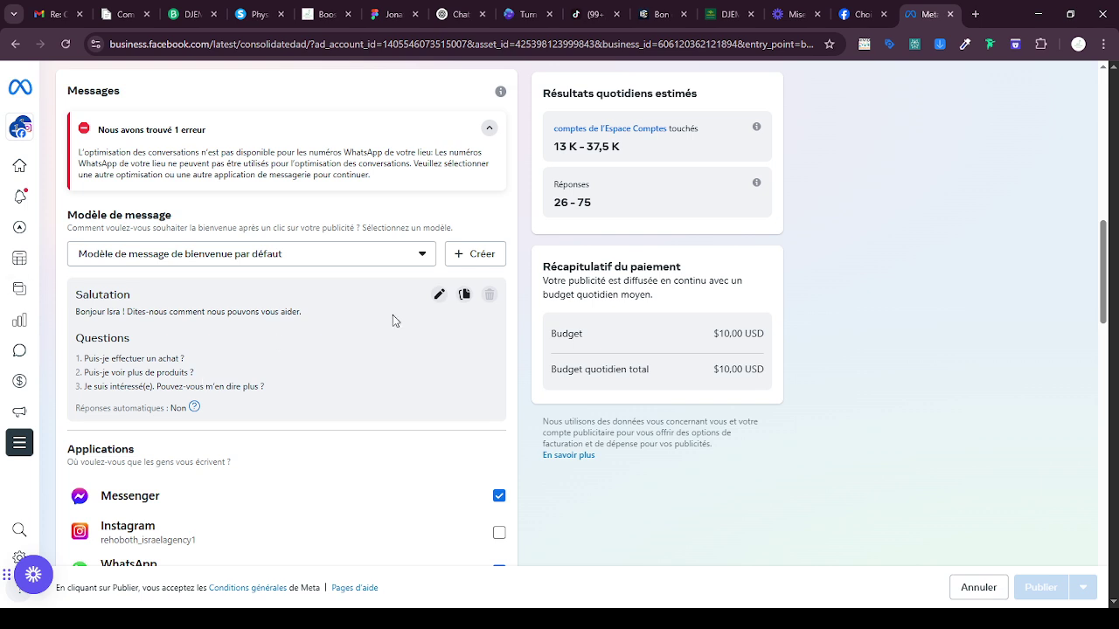
left_click(441, 295)
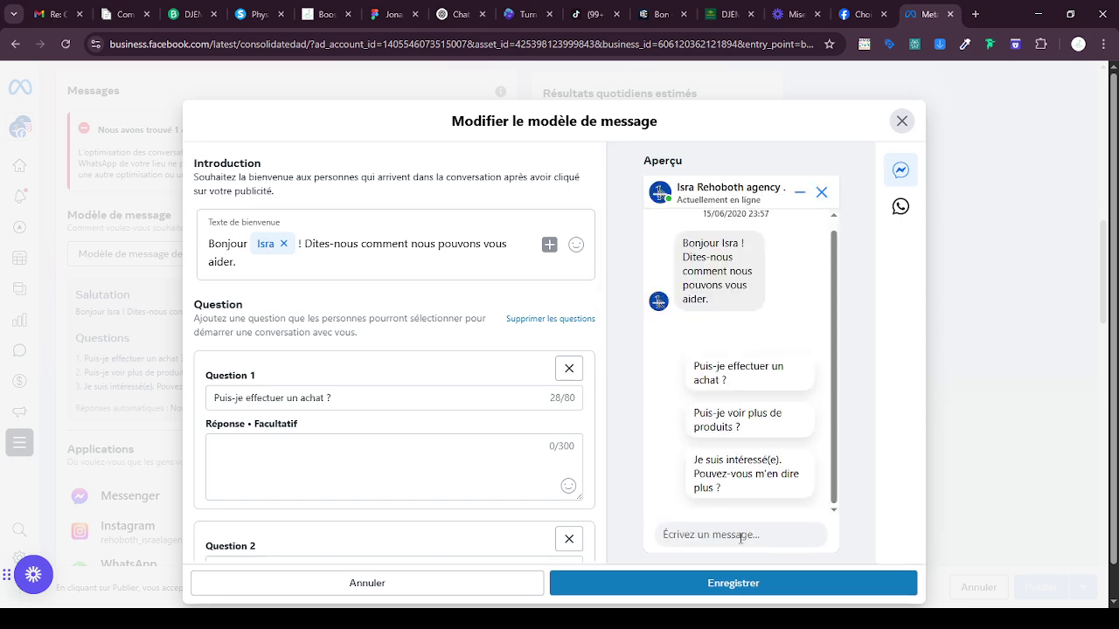
left_click(738, 593)
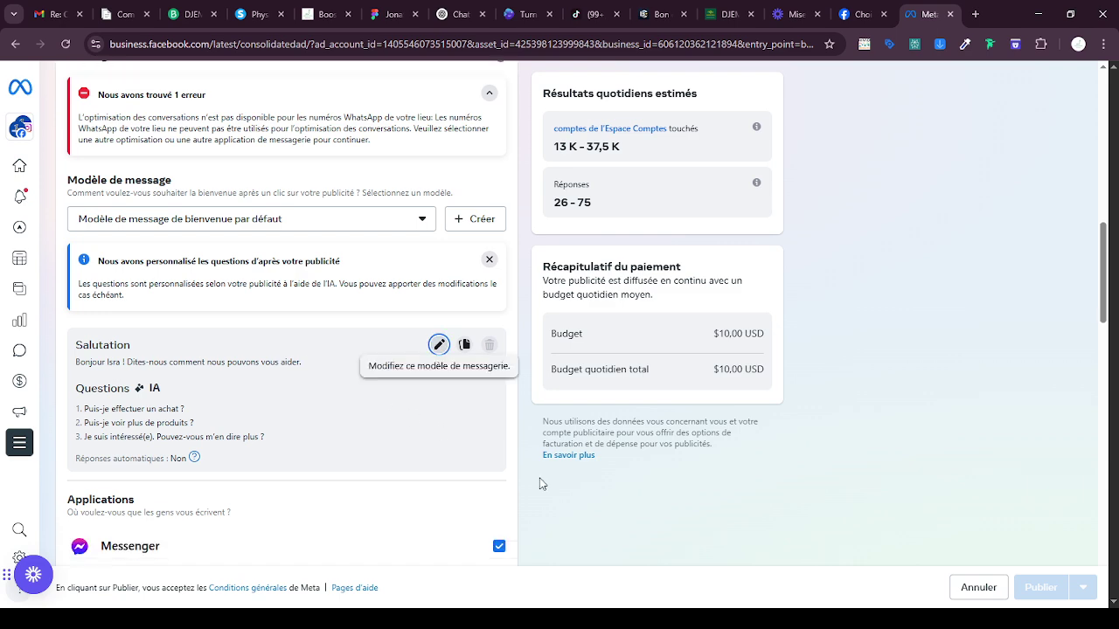
- Set the ad's start date to 10 April 2025 in the schedule and budget section
scroll(539, 481, "down", 5)
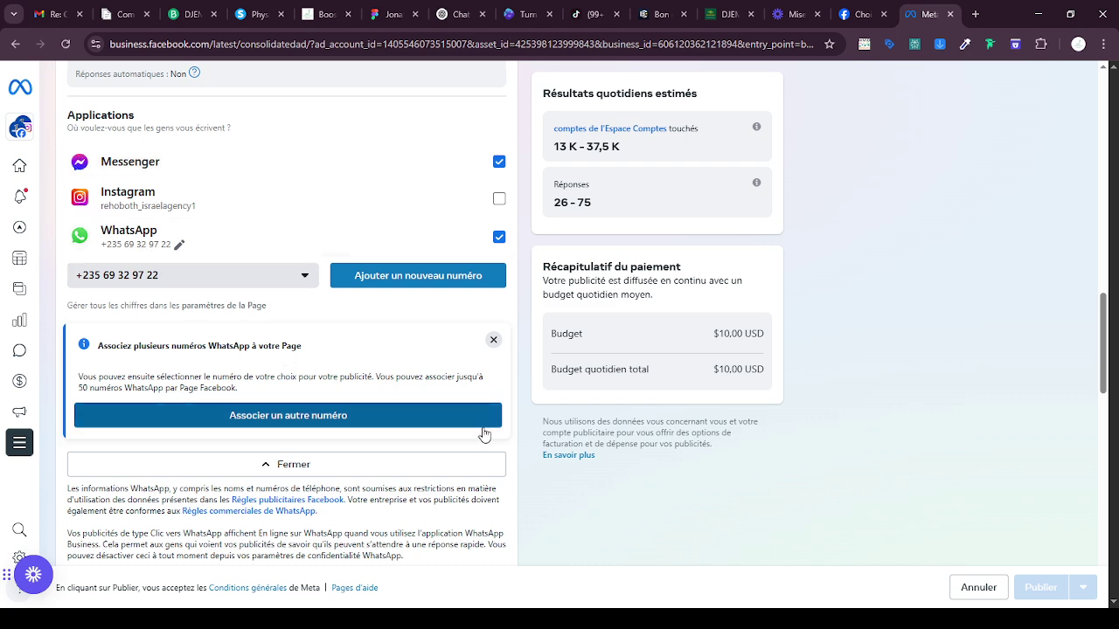
scroll(484, 434, "down", 3)
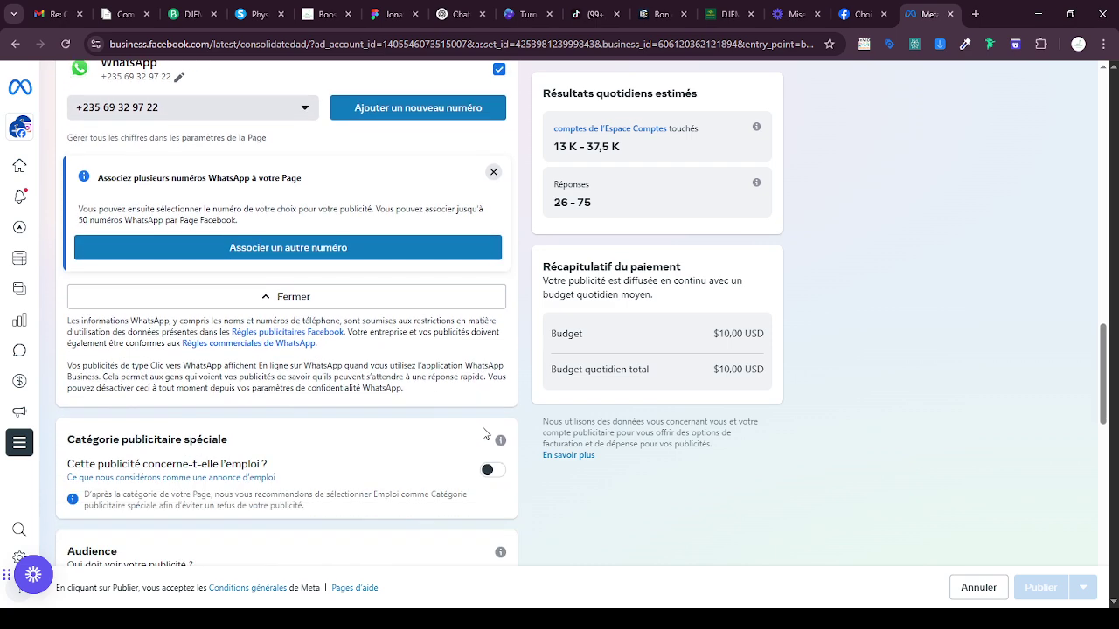
scroll(483, 435, "down", 3)
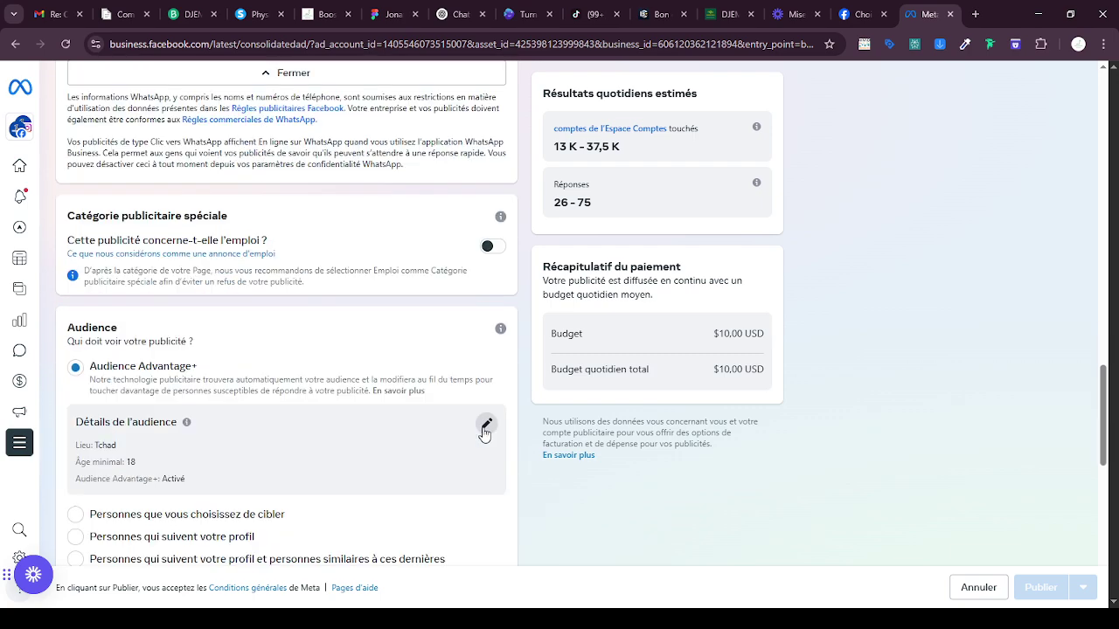
scroll(485, 433, "down", 2)
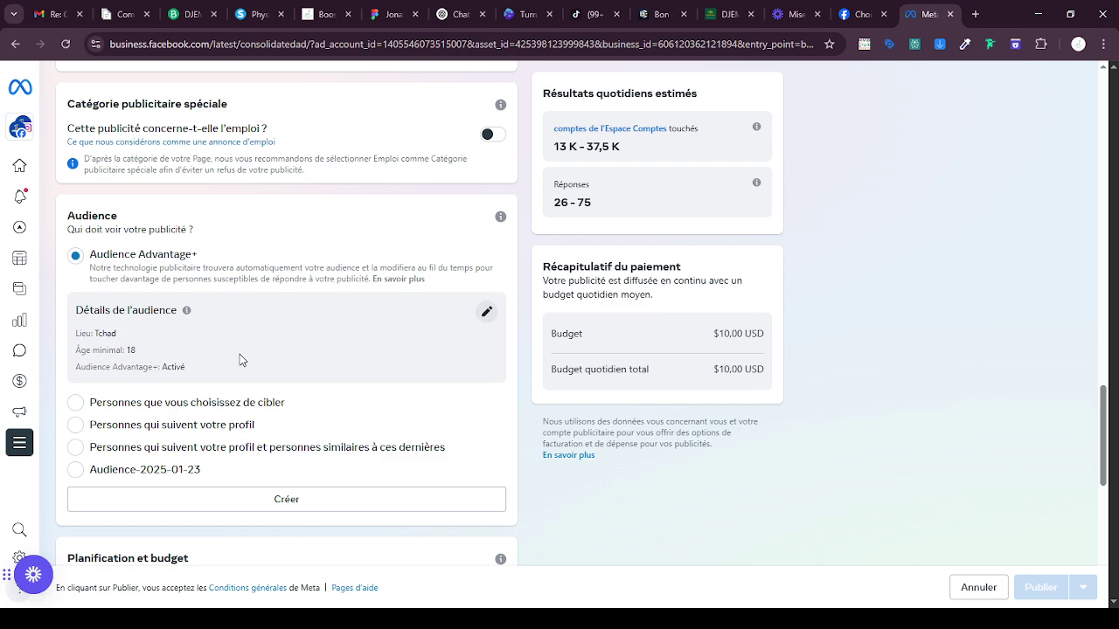
scroll(240, 354, "down", 1)
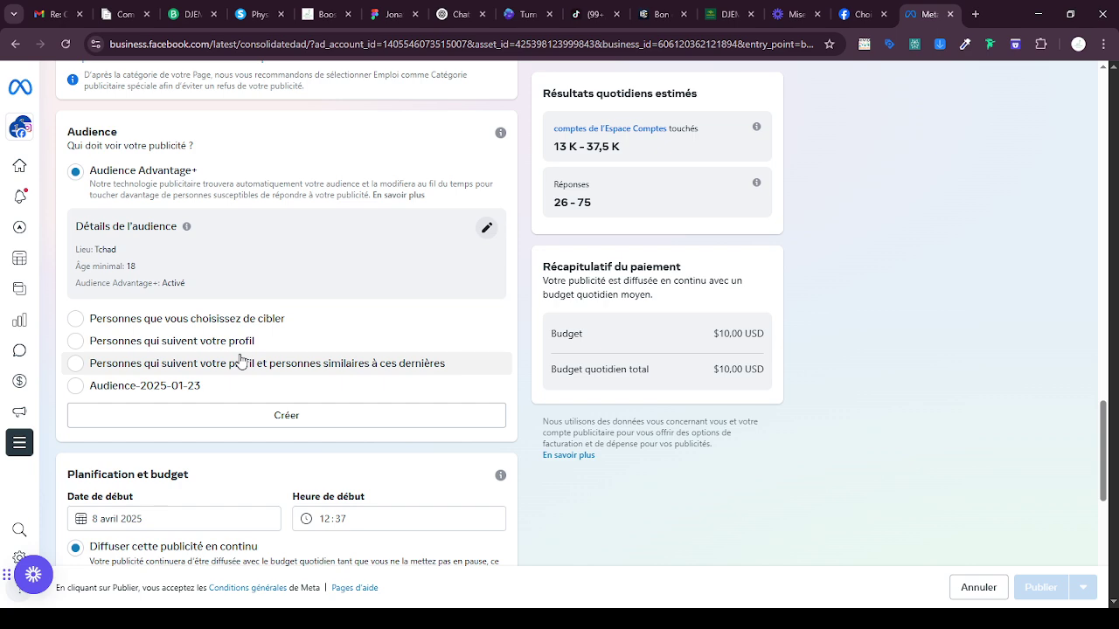
scroll(241, 360, "down", 1)
scroll(242, 360, "down", 2)
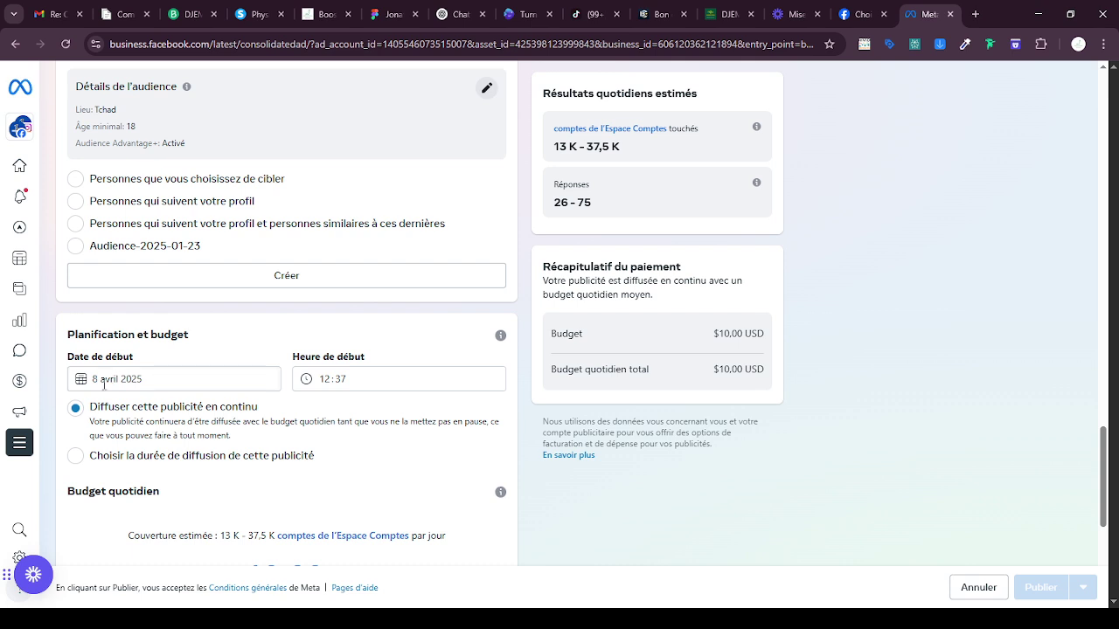
left_click(105, 378)
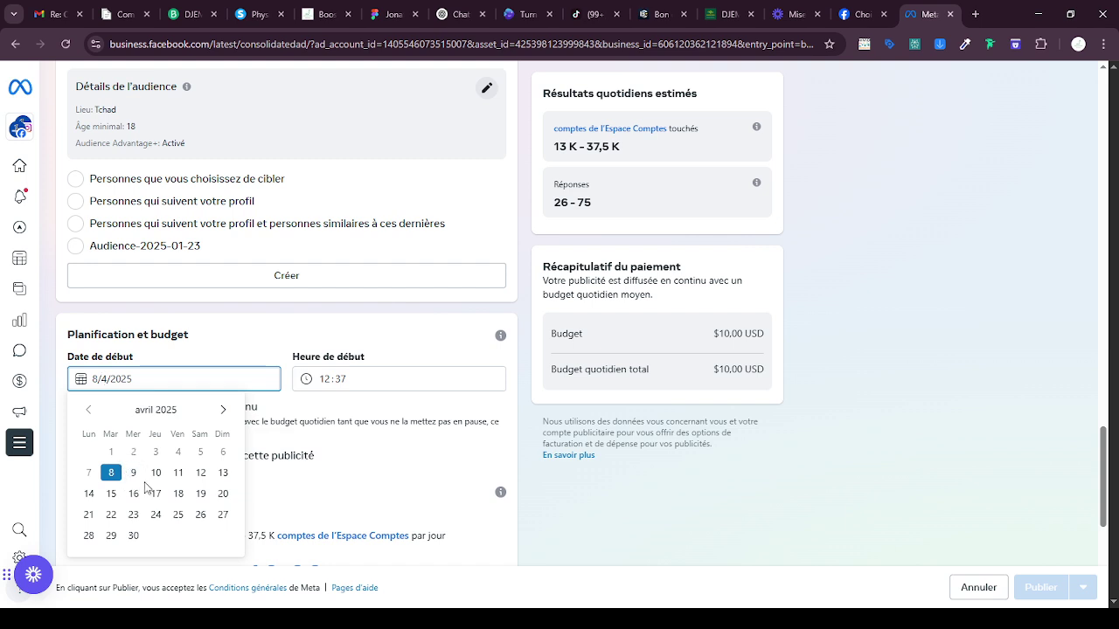
left_click(156, 476)
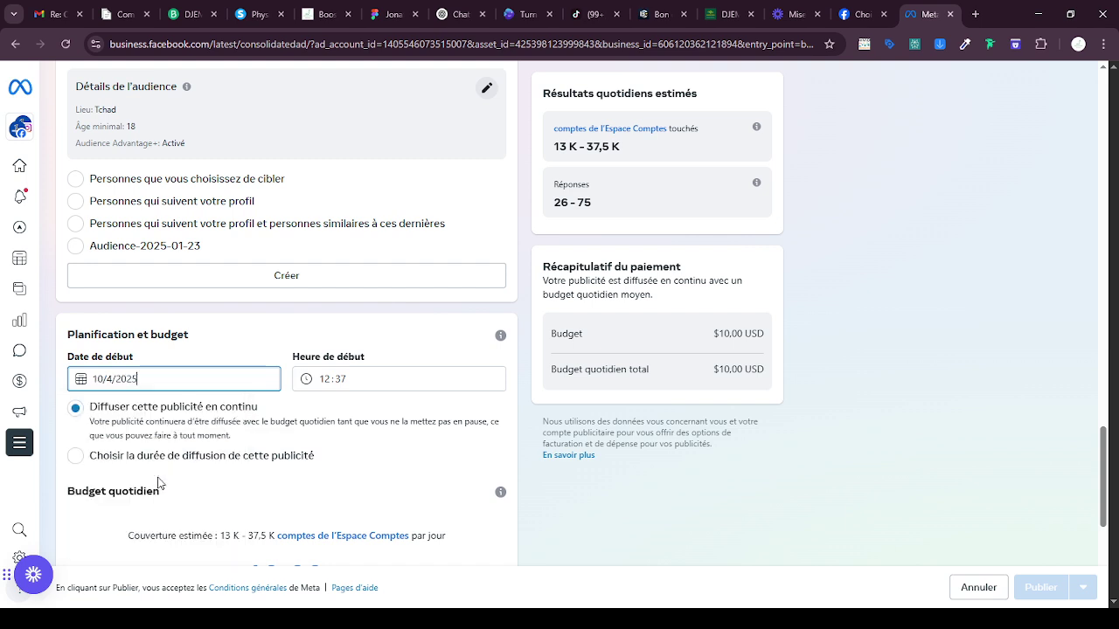
- Set the ad's start time to 10:00
left_click(340, 377)
left_click(329, 376)
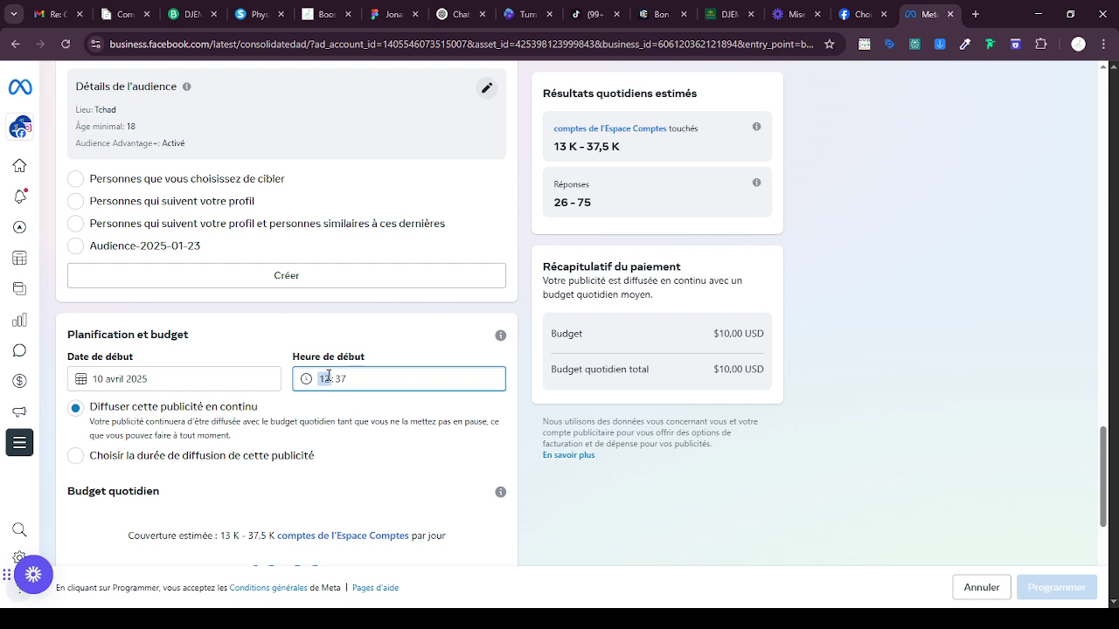
type("0")
type("10")
left_click(343, 382)
type("00")
left_click(719, 566)
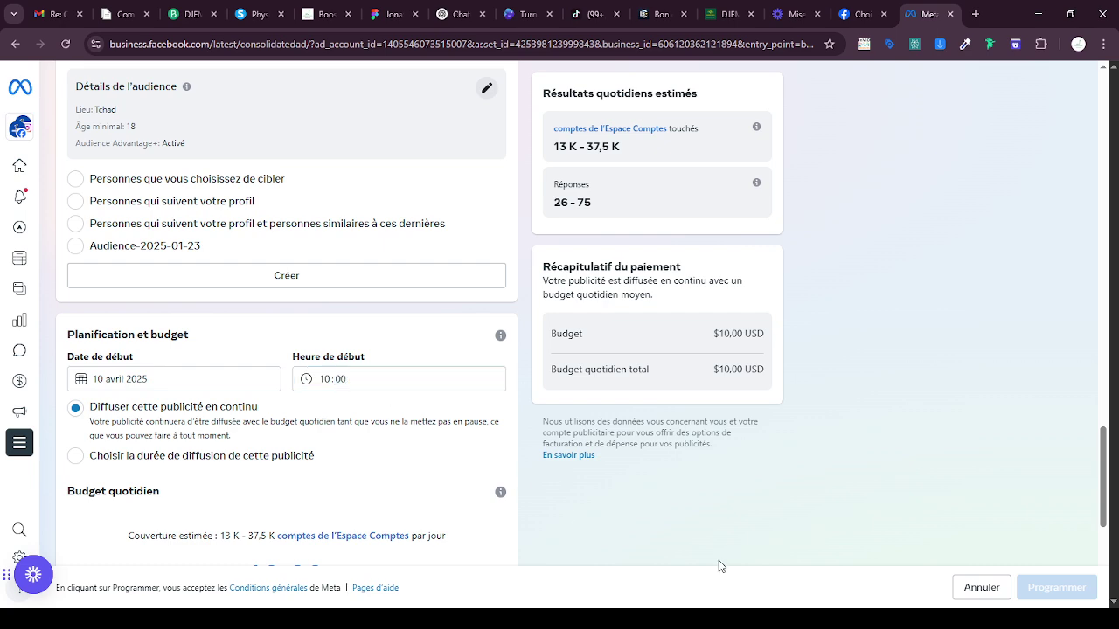
- Switch the ad from continuous delivery to a chosen duration of 4 days, ending 14 April 2025
scroll(719, 566, "down", 1)
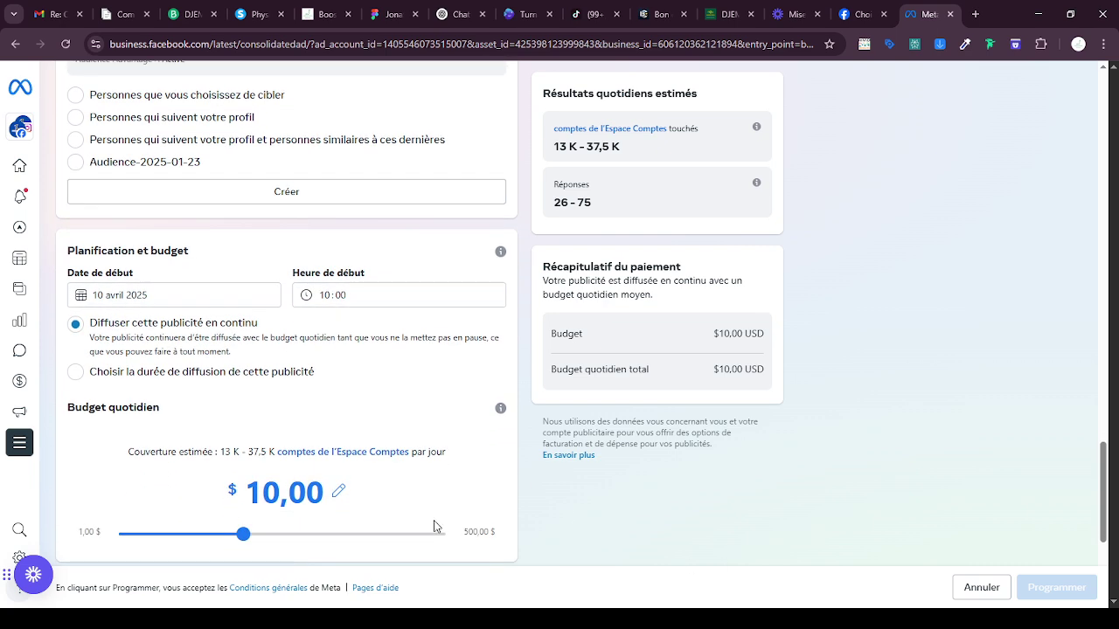
left_click(77, 374)
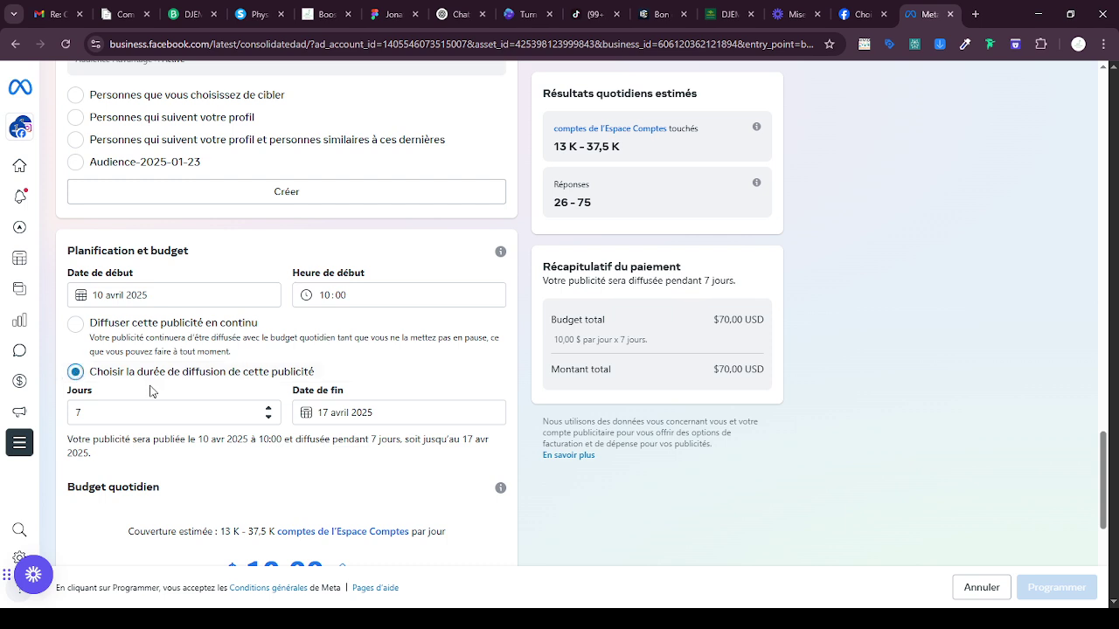
left_click(268, 409)
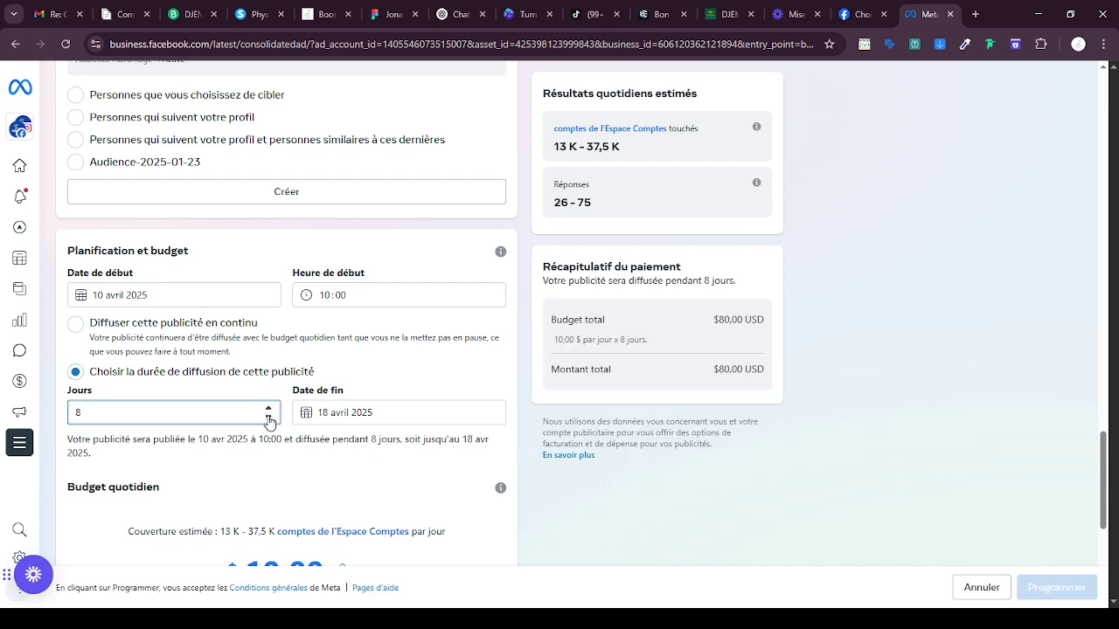
triple_click(268, 420)
triple_click(268, 424)
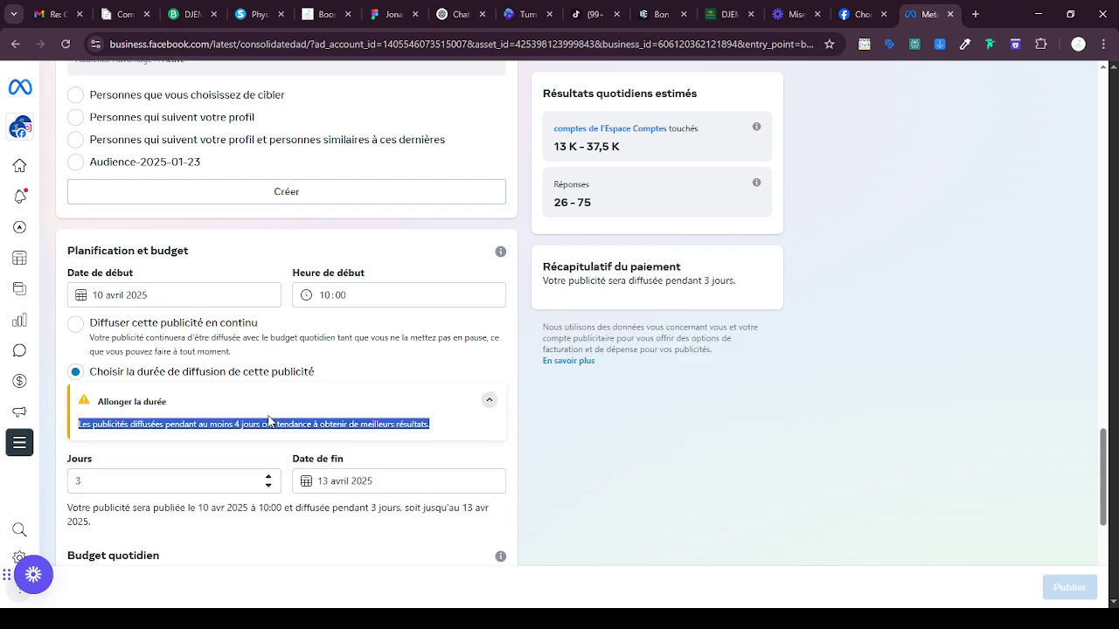
left_click(268, 475)
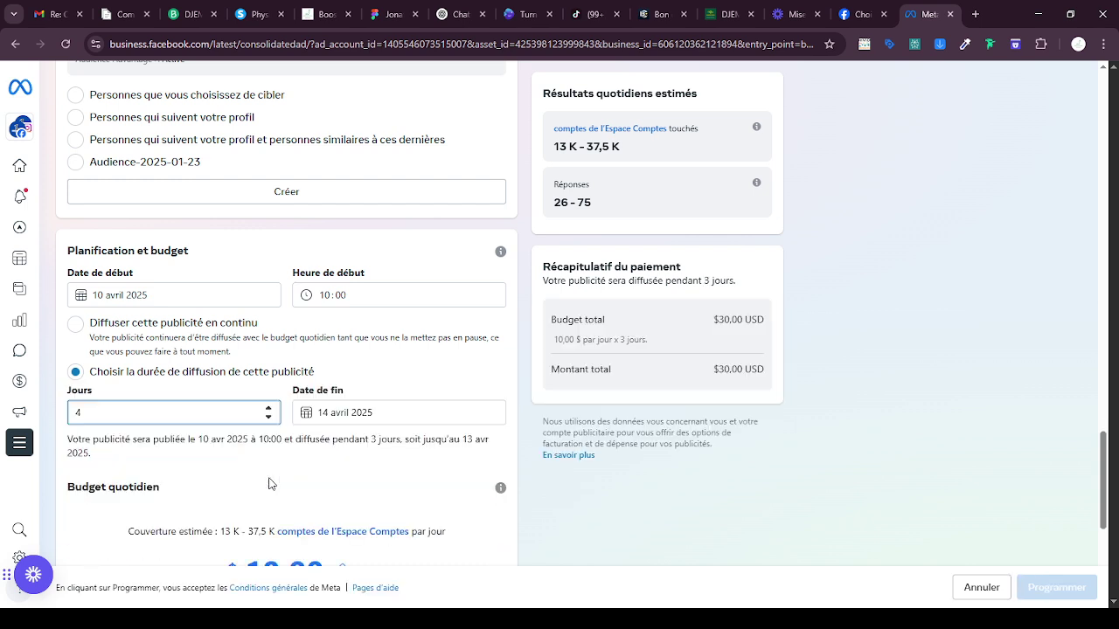
left_click(576, 514)
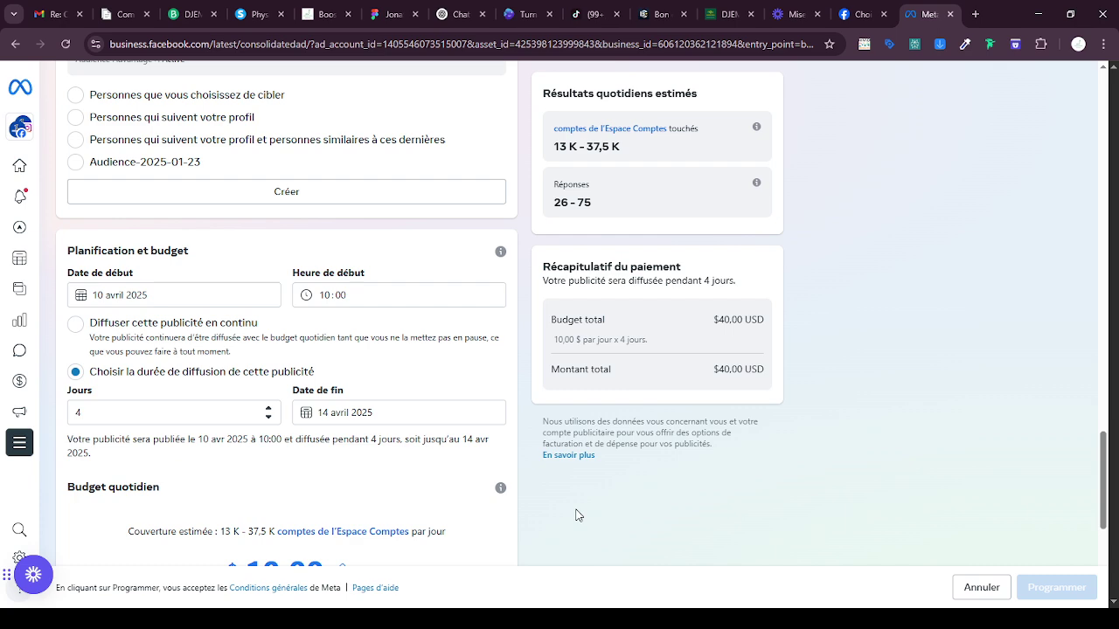
- Try different daily budget amounts, up to $500, and settle on $5.00 per day
scroll(576, 515, "down", 1)
scroll(576, 514, "down", 2)
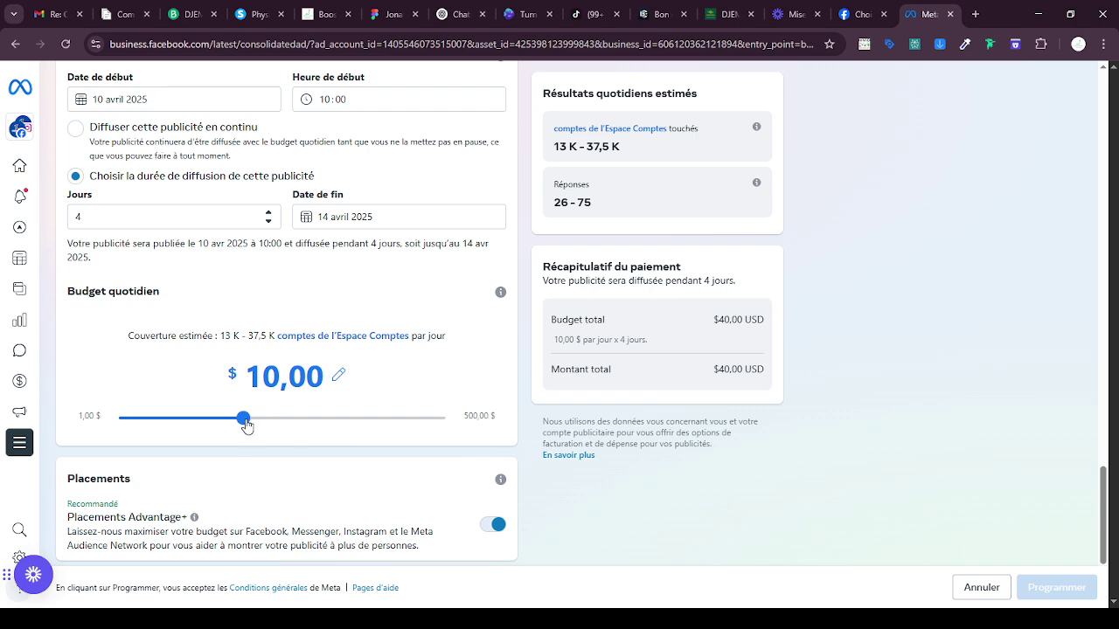
left_click_drag(245, 422, 462, 442)
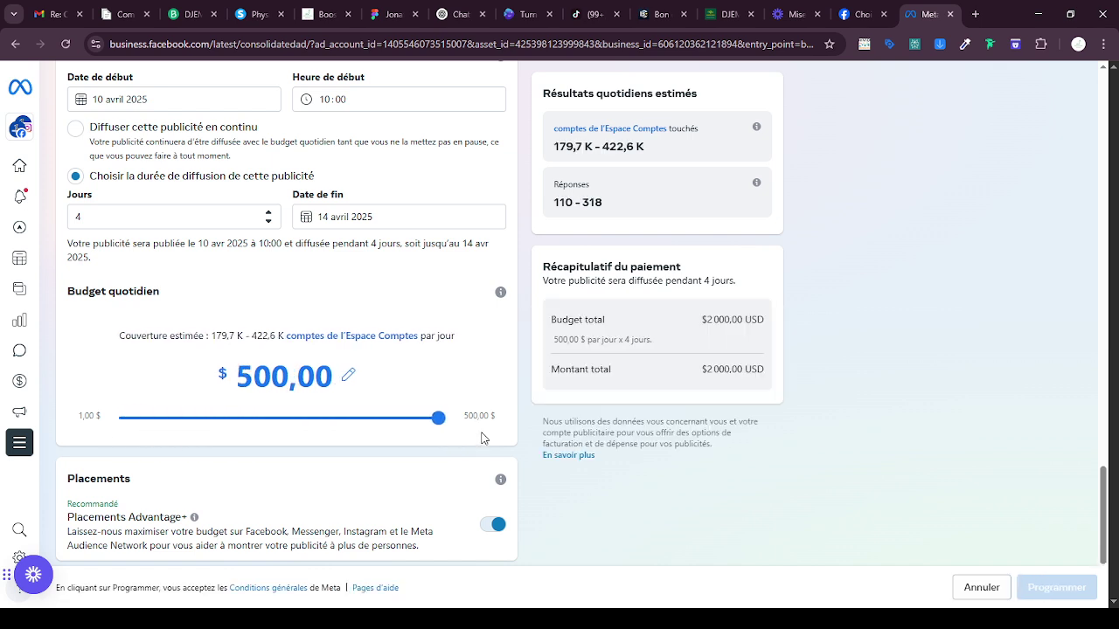
key("Left")
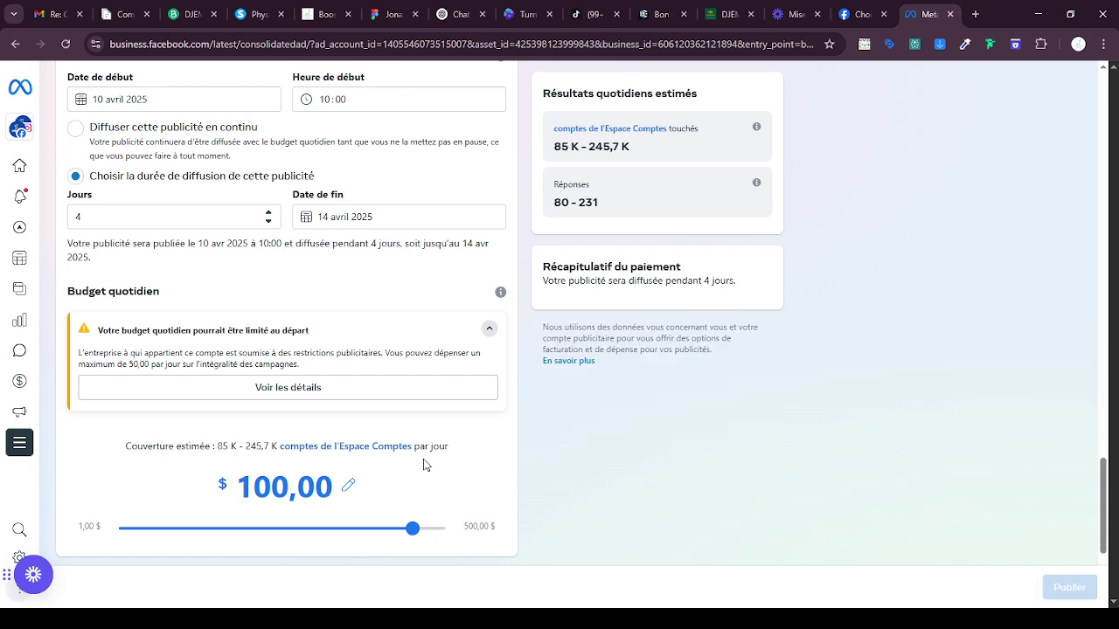
left_click_drag(414, 535, 183, 539)
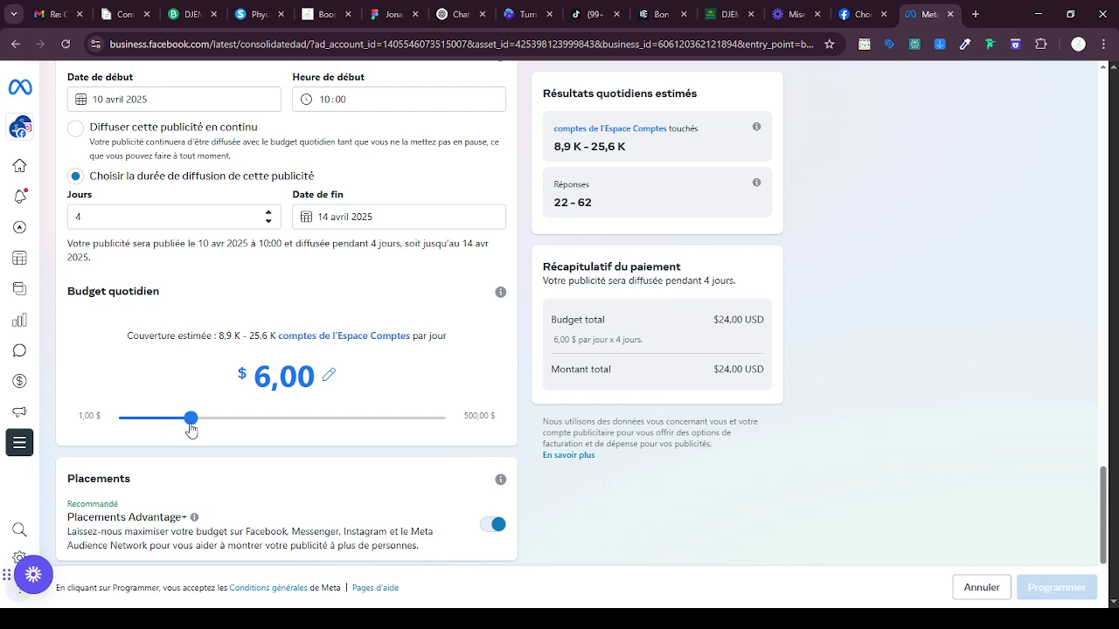
left_click_drag(190, 427, 178, 424)
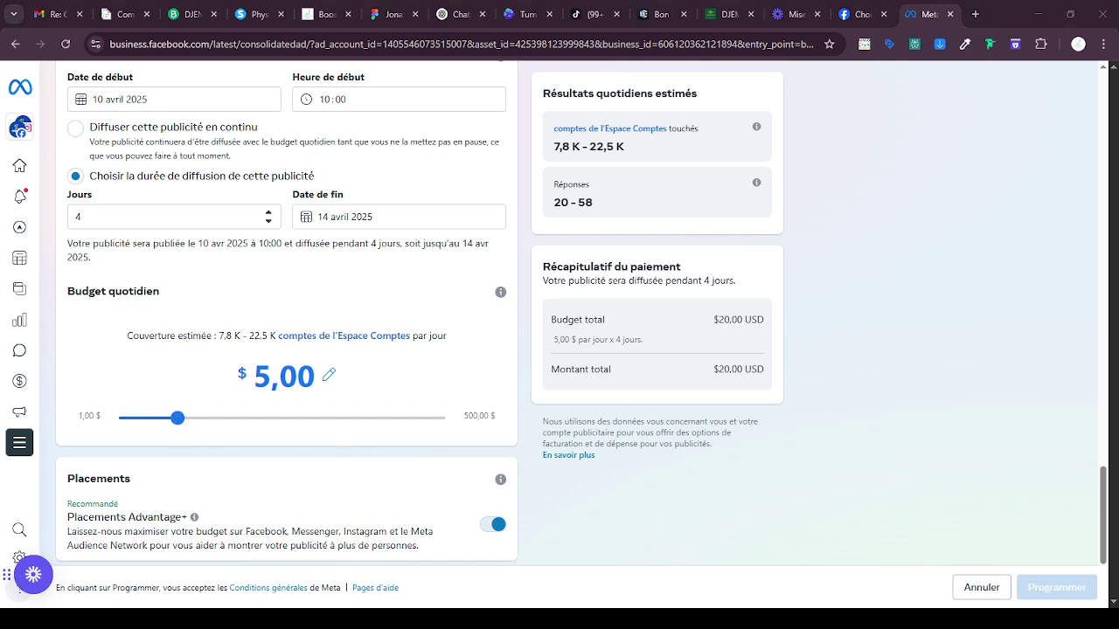
key("Left")
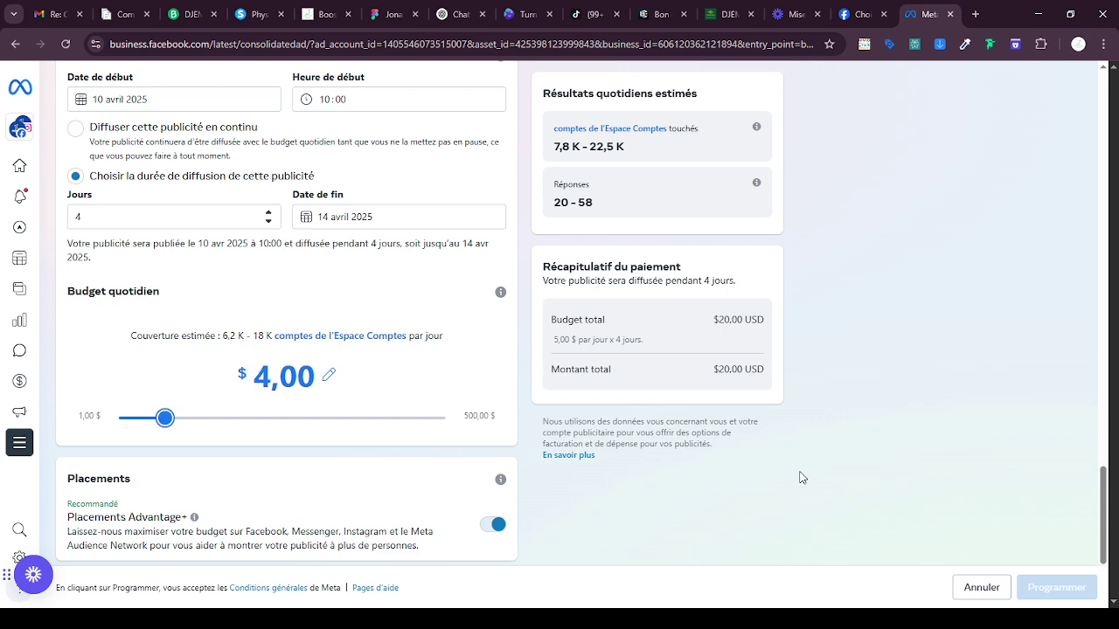
key("Right")
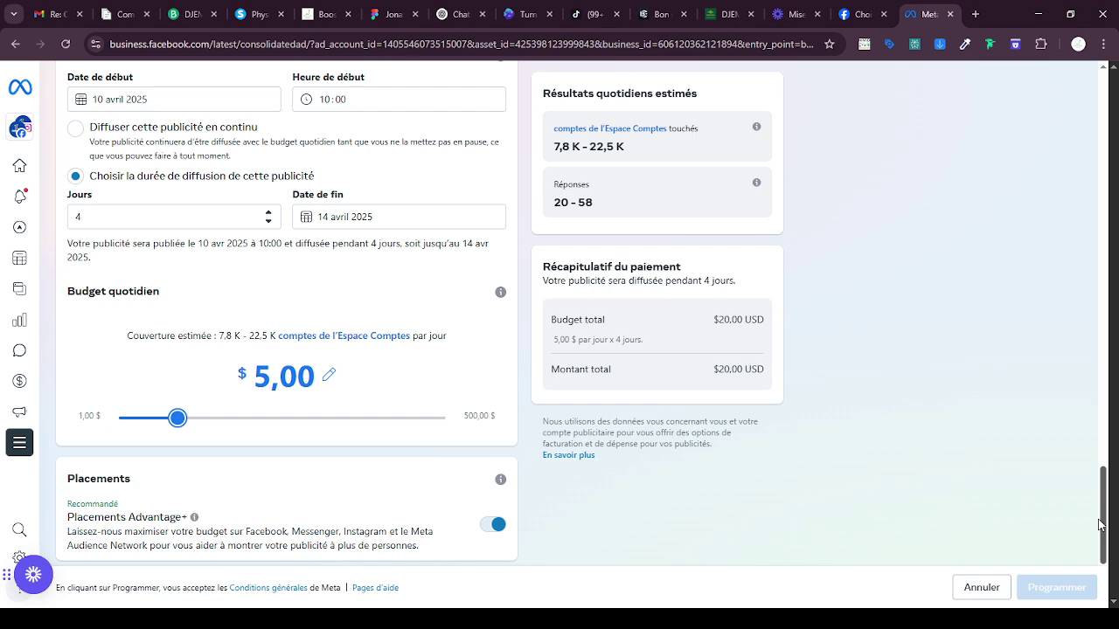
- Review the placements, Meta Pixel and payment method settings, and return to the ad preview
left_click_drag(1101, 524, 1103, 561)
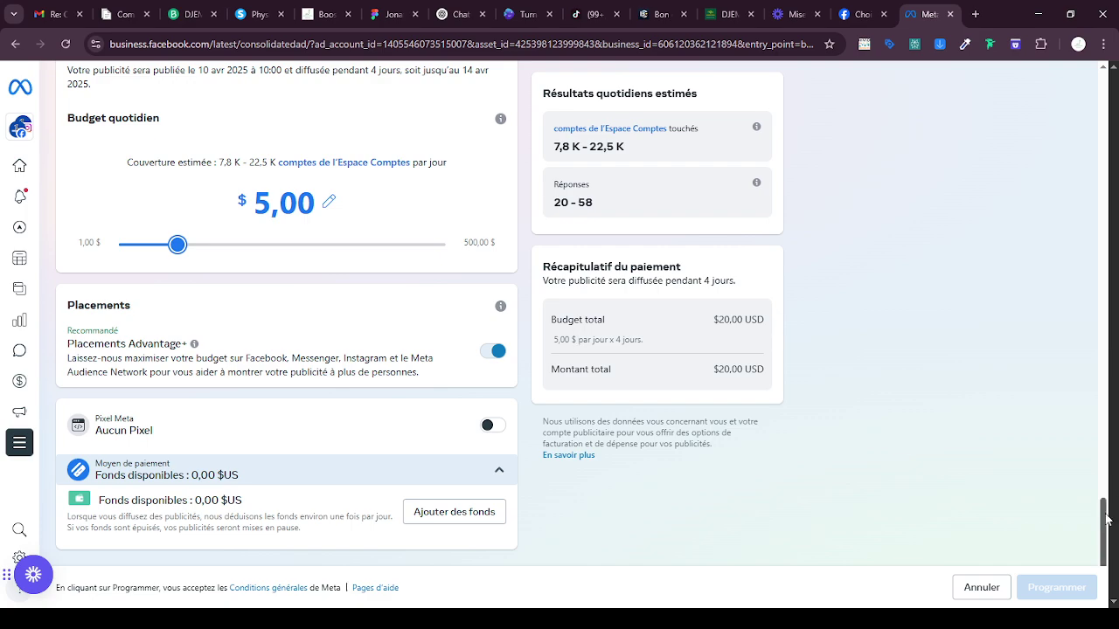
left_click_drag(1105, 518, 1103, 84)
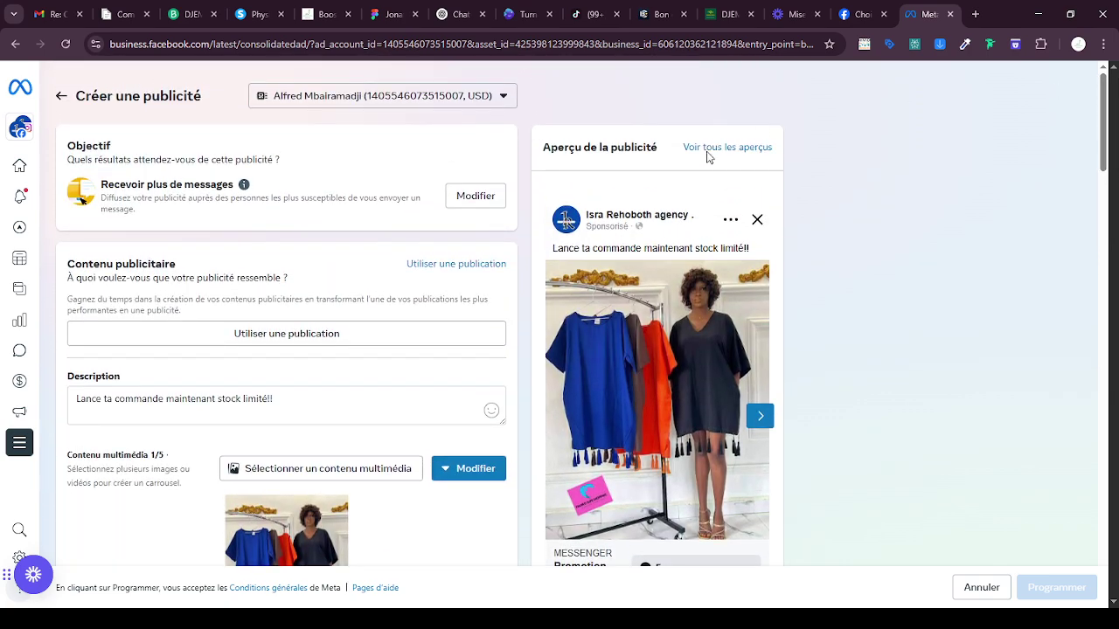